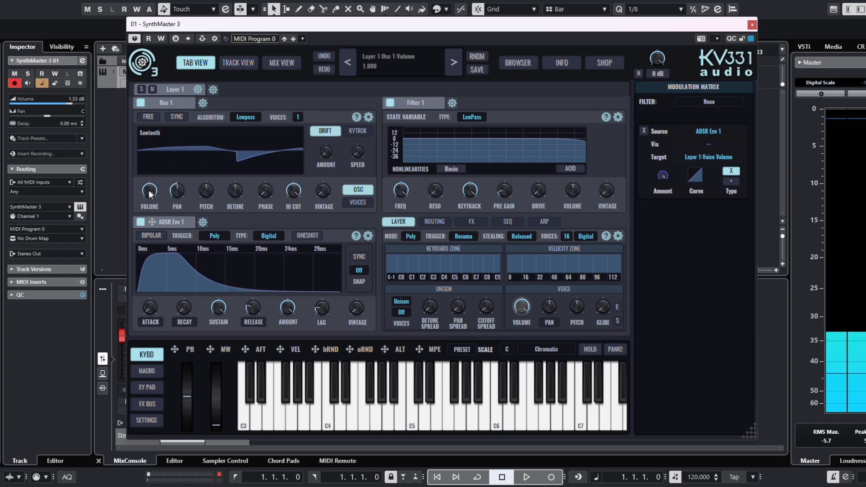
# Step: Lower Osc 1's volume to about 0.66 and set its number of voices to 3
pyautogui.moveTo(150, 194); pyautogui.dragTo(153, 209)
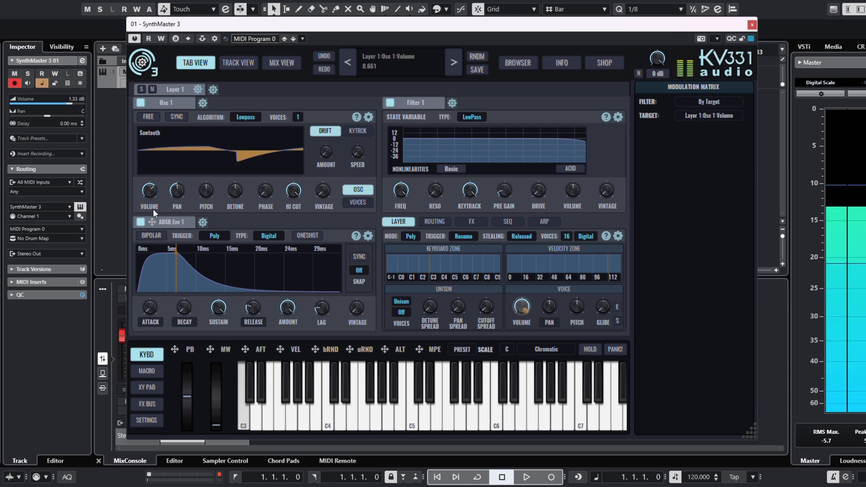
pyautogui.click(298, 118)
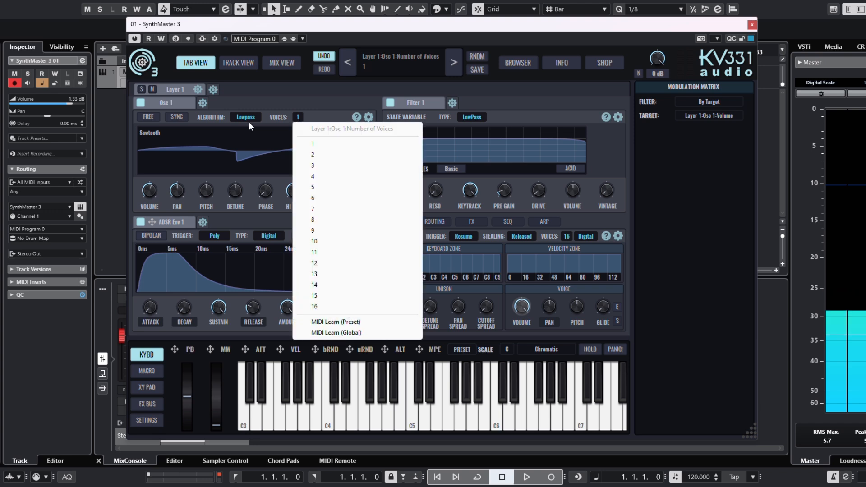
pyautogui.click(315, 166)
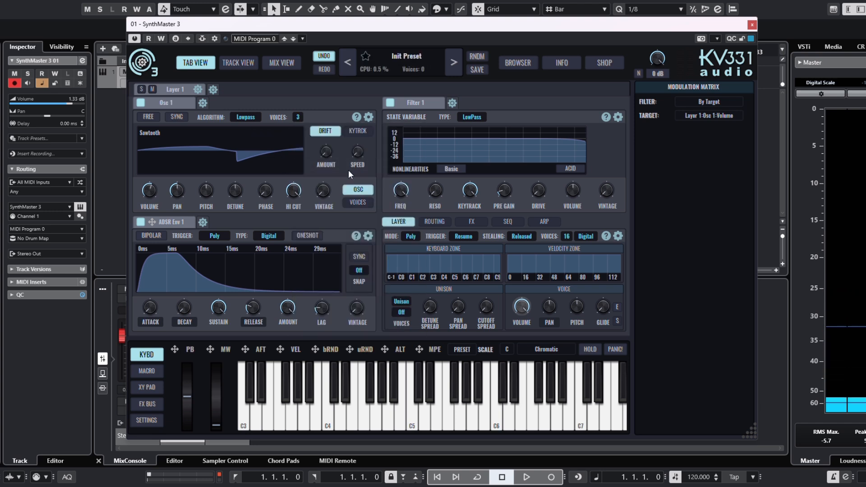
# Step: Raise Osc 1's drift amount slightly and lower its voices mix to about 0.62
pyautogui.click(360, 203)
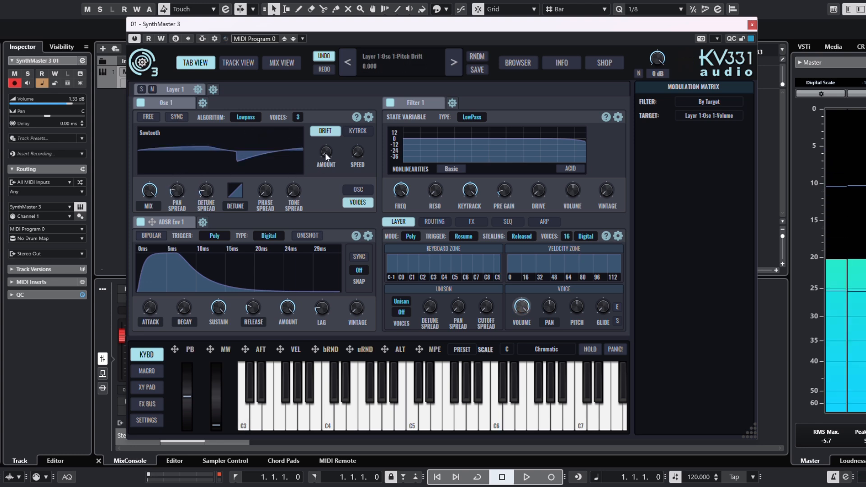
pyautogui.moveTo(326, 154)
pyautogui.mouseDown()
pyautogui.moveTo(317, 138)
pyautogui.moveTo(316, 145)
pyautogui.mouseUp()
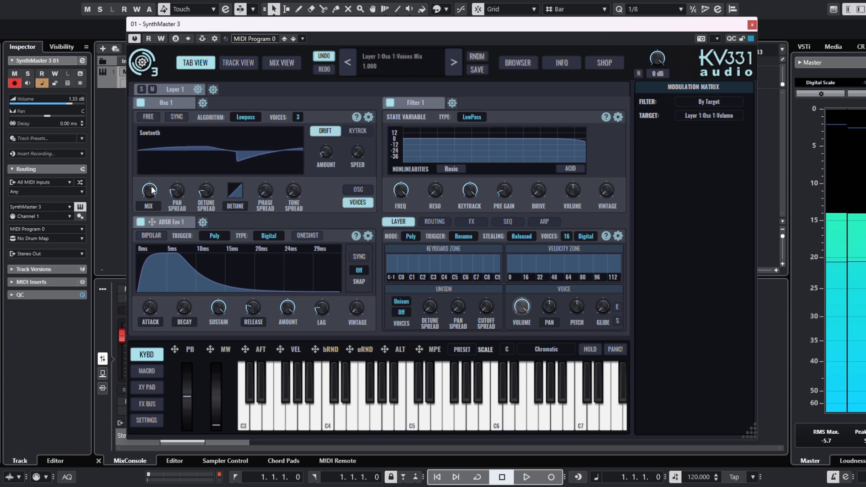
pyautogui.moveTo(149, 193); pyautogui.dragTo(153, 215)
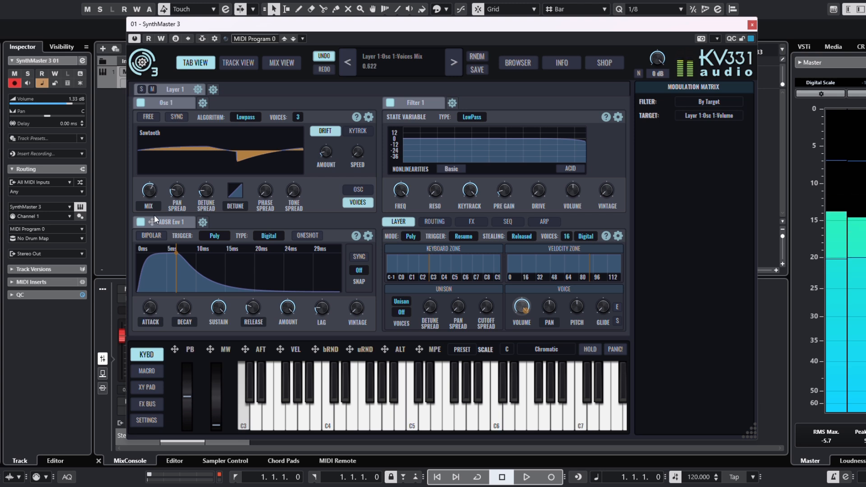
# Step: Return to Osc 1's oscillator parameters and lower the oscillator volume to about 0.53
pyautogui.click(355, 189)
pyautogui.moveTo(148, 194)
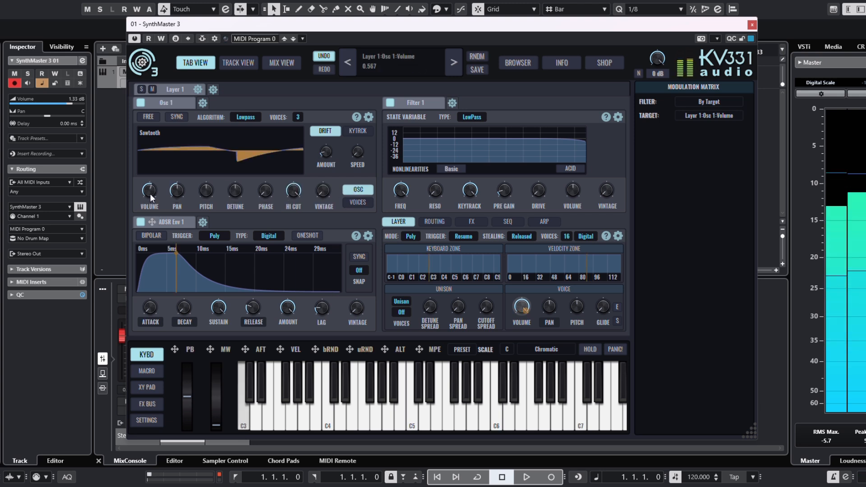
pyautogui.moveTo(150, 193); pyautogui.dragTo(150, 195)
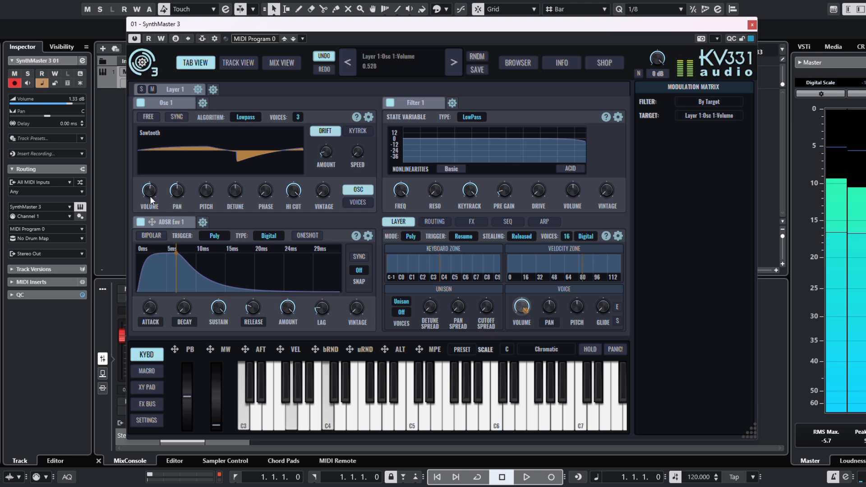
# Step: Open Osc 1's waveform for editing, pull the second half above the centre line and bend both sides of the first hump inward
pyautogui.moveTo(272, 165)
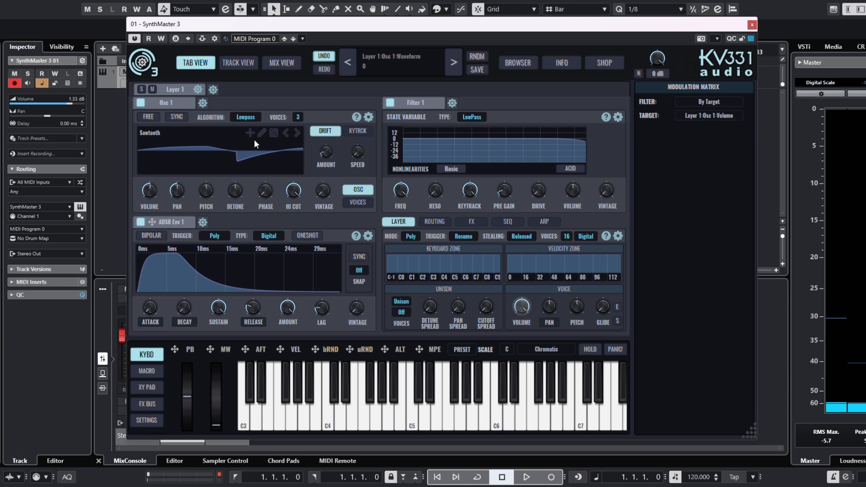
pyautogui.click(261, 135)
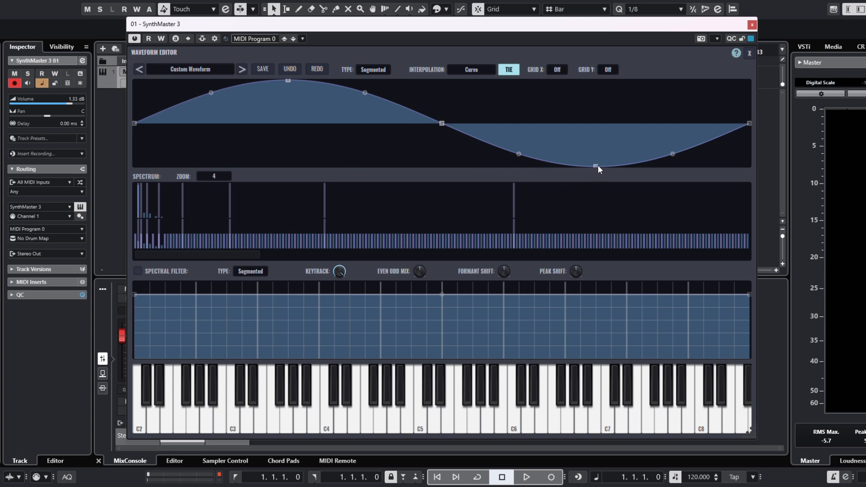
pyautogui.moveTo(595, 166); pyautogui.dragTo(591, 106)
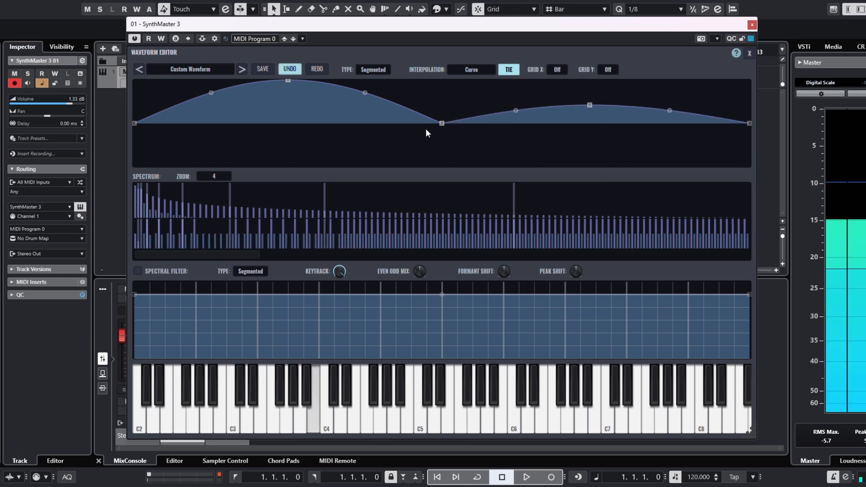
pyautogui.moveTo(211, 93); pyautogui.dragTo(240, 118)
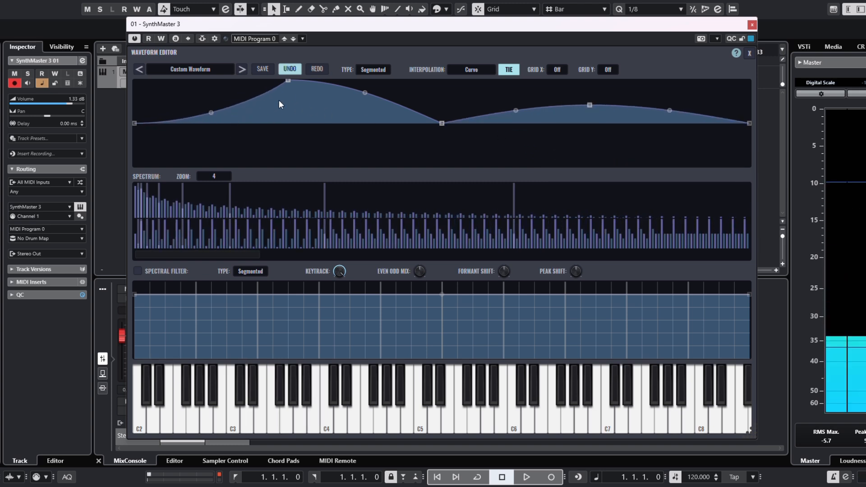
pyautogui.moveTo(366, 93); pyautogui.dragTo(346, 119)
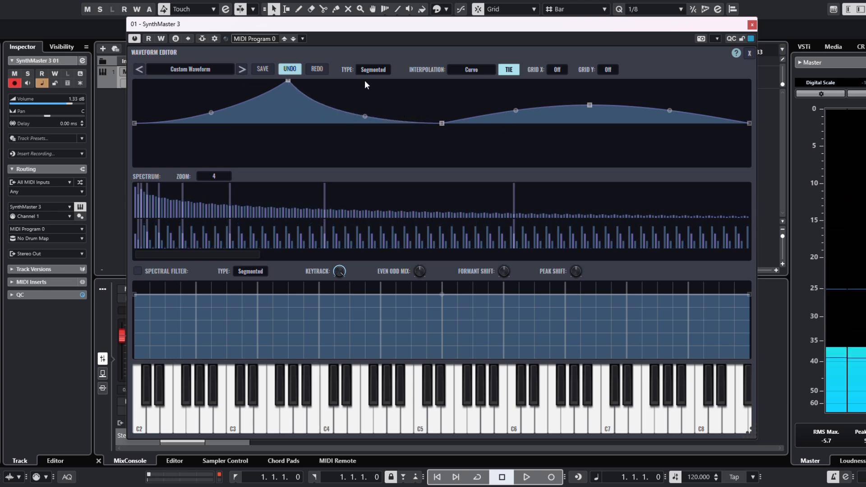
# Step: Switch the waveform type to Freehand, draw a wavy shape across nearly the whole cycle, and close the waveform editor
pyautogui.click(371, 69)
pyautogui.click(386, 97)
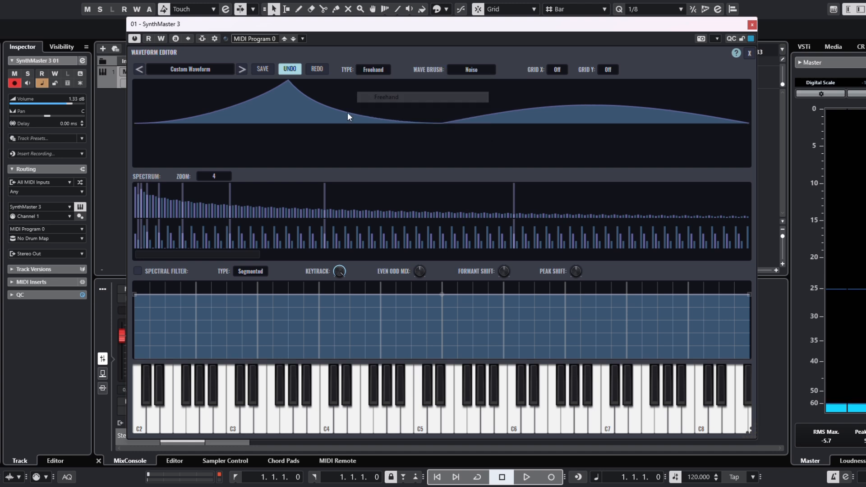
pyautogui.click(140, 90)
pyautogui.moveTo(141, 88)
pyautogui.mouseDown()
pyautogui.moveTo(254, 126)
pyautogui.moveTo(438, 90)
pyautogui.moveTo(631, 120)
pyautogui.moveTo(730, 85)
pyautogui.mouseUp()
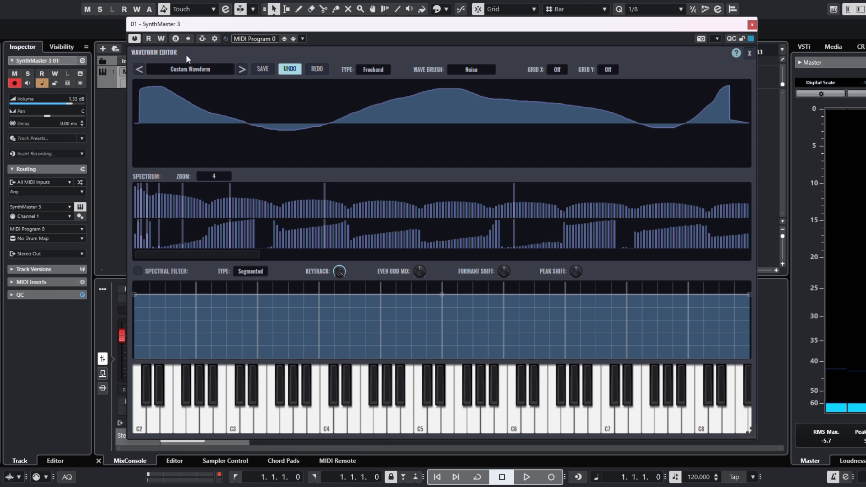
pyautogui.click(750, 53)
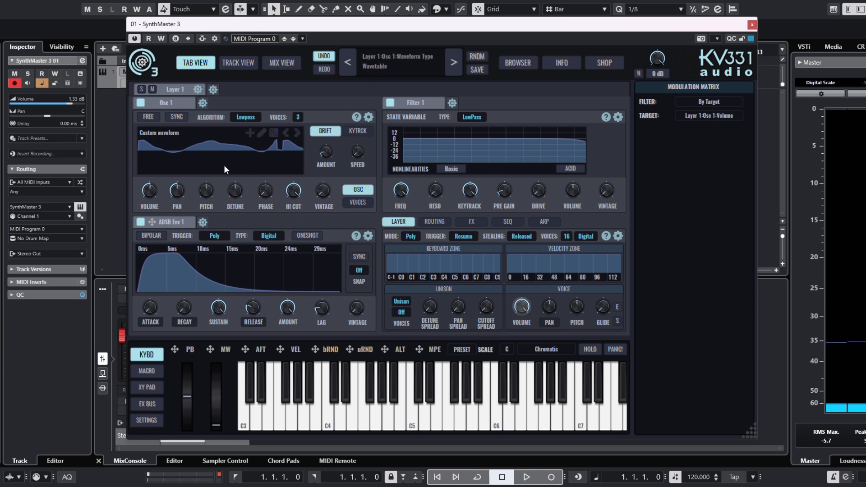
# Step: Replace Osc 1 with a Wavetable Osc
pyautogui.click(369, 118)
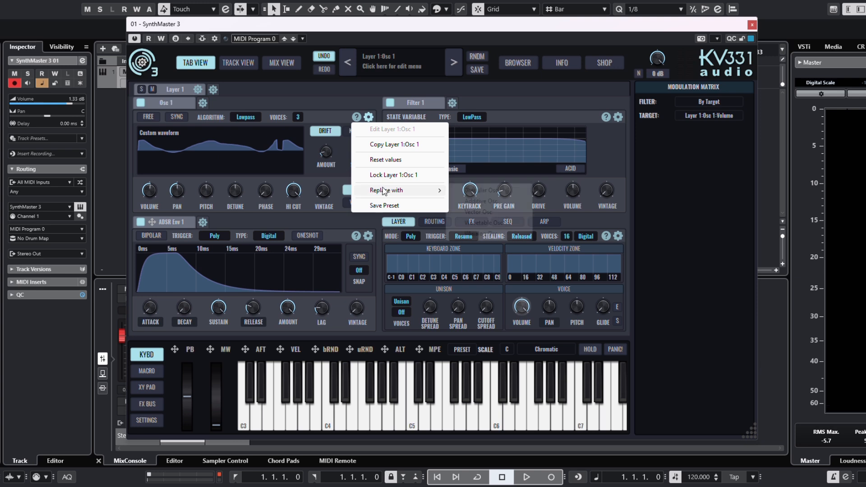
pyautogui.moveTo(385, 190)
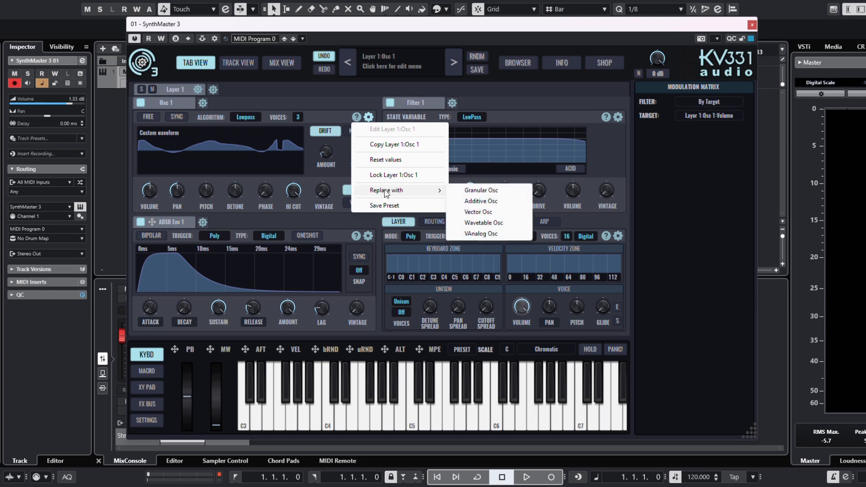
pyautogui.click(478, 224)
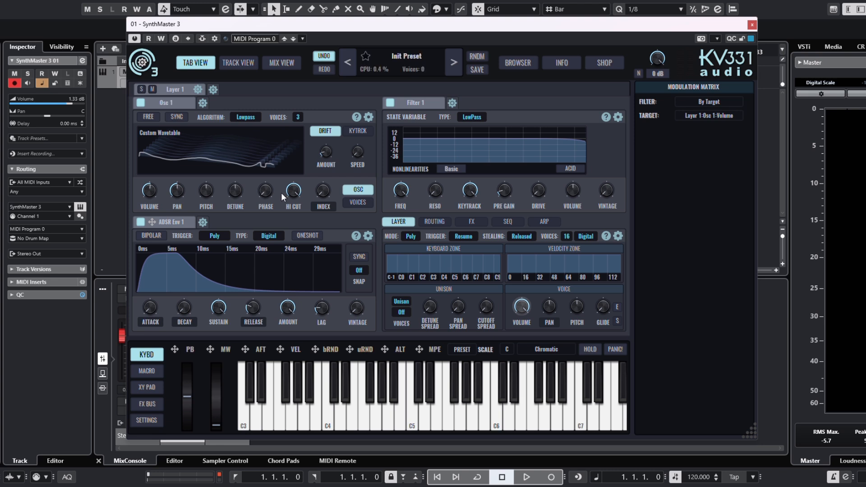
# Step: Test Osc 1's wave index, leaving it at 0.000, and lower the oscillator volume slightly
pyautogui.moveTo(321, 192); pyautogui.dragTo(332, 215)
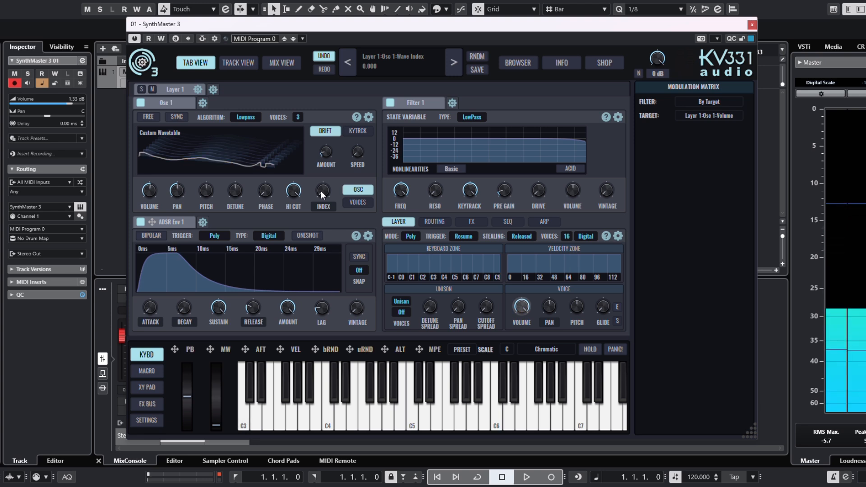
pyautogui.moveTo(321, 190)
pyautogui.mouseDown()
pyautogui.moveTo(338, 117)
pyautogui.moveTo(333, 201)
pyautogui.mouseUp()
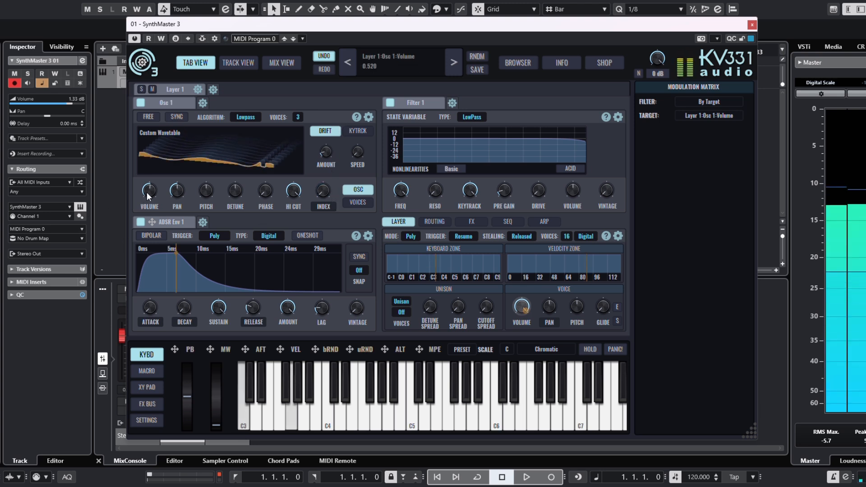
pyautogui.moveTo(147, 193); pyautogui.dragTo(148, 198)
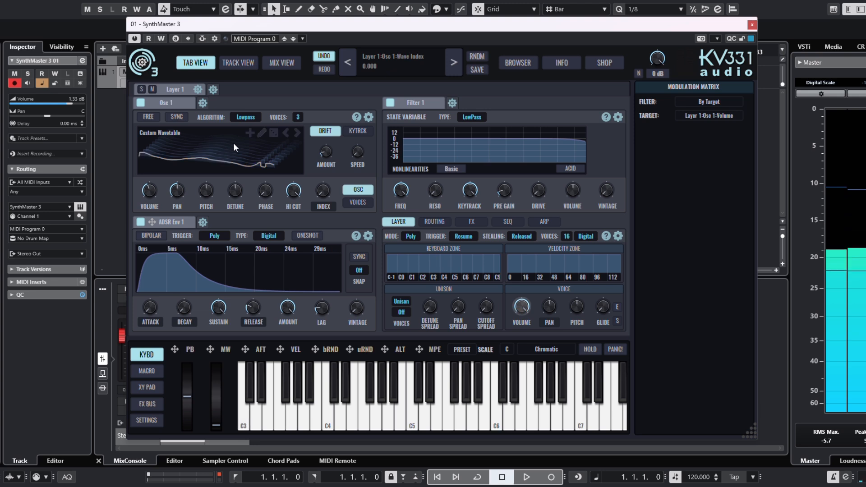
# Step: Open Osc 1's custom wavetable for editing and move the timeline position to the first frame
pyautogui.click(262, 133)
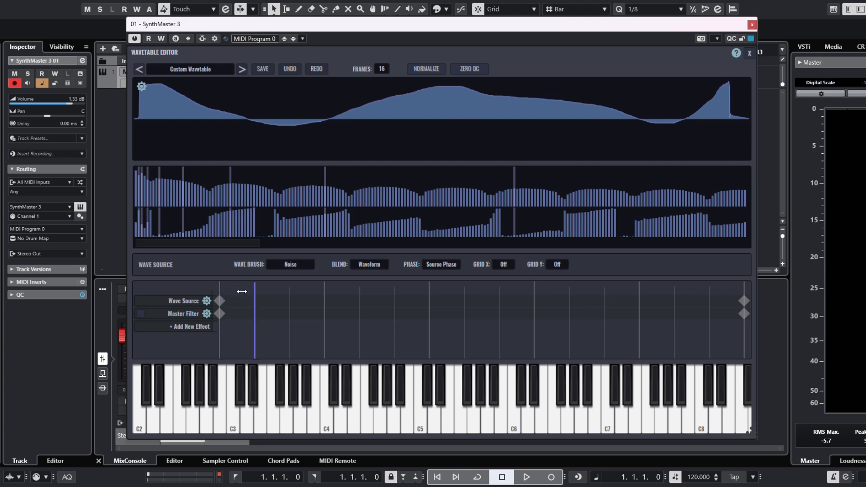
pyautogui.moveTo(242, 292); pyautogui.dragTo(219, 292)
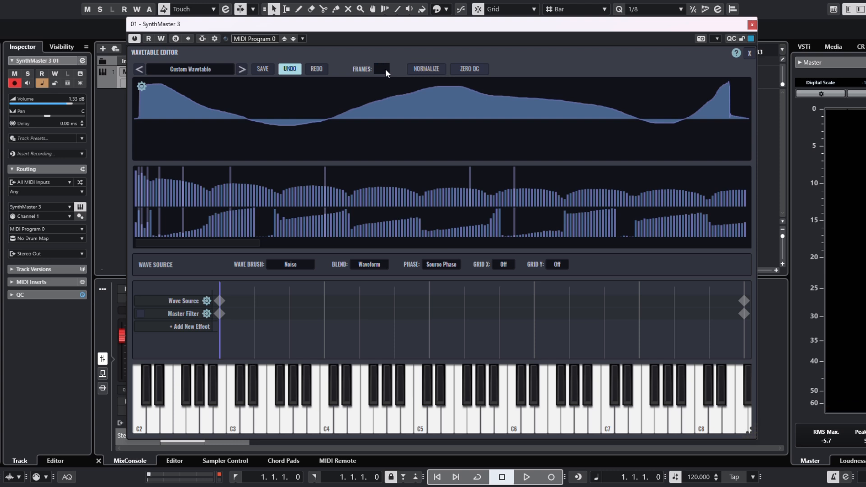
# Step: Try a frame count of 200 and scrub through the wavetable timeline, ending back at the first frame
pyautogui.write('200')
pyautogui.press('Return')
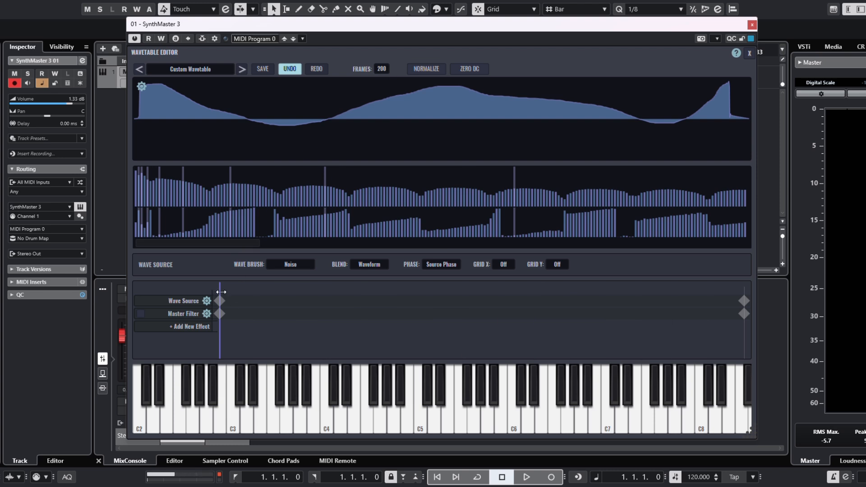
pyautogui.moveTo(222, 291); pyautogui.dragTo(323, 290)
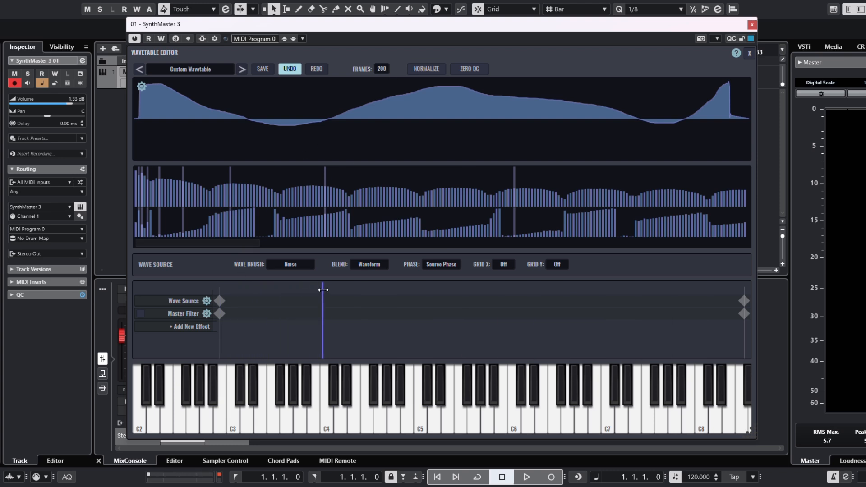
pyautogui.moveTo(385, 289); pyautogui.dragTo(432, 291)
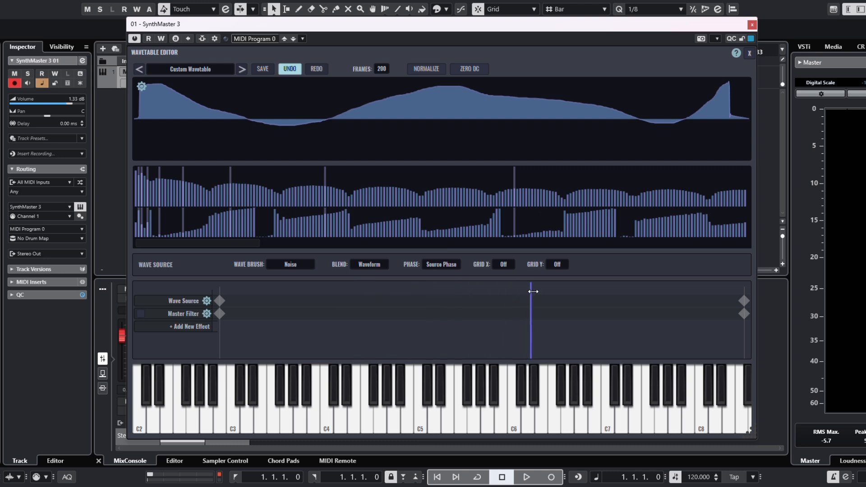
pyautogui.moveTo(618, 289); pyautogui.dragTo(185, 288)
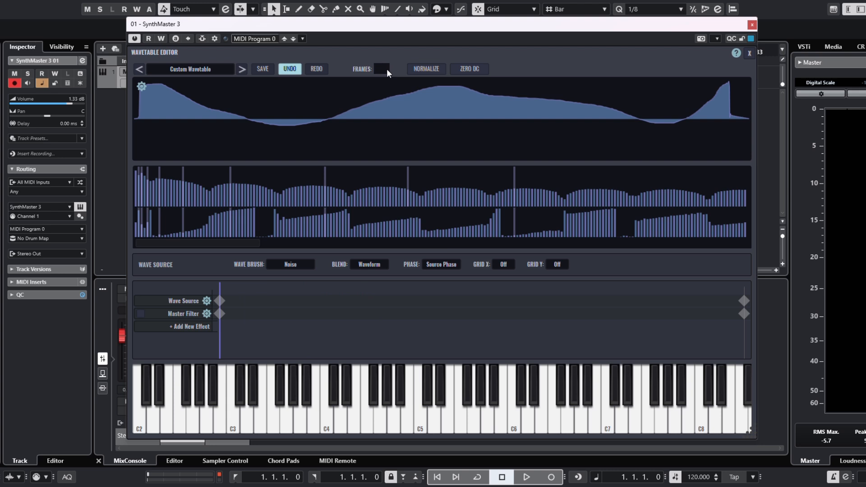
# Step: Set the wavetable's frame count to 16
pyautogui.write('16')
pyautogui.press('Return')
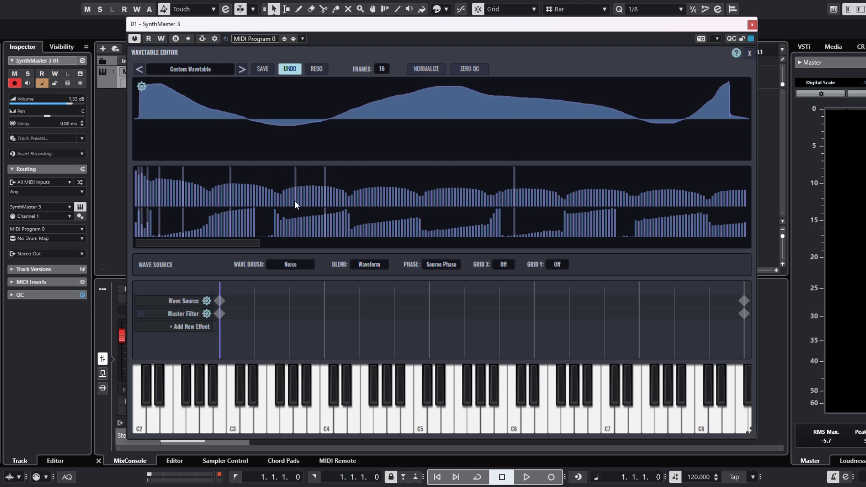
# Step: Select the first Wave Source keyframe, then enable the Master Filter and open its first keyframe
pyautogui.click(220, 300)
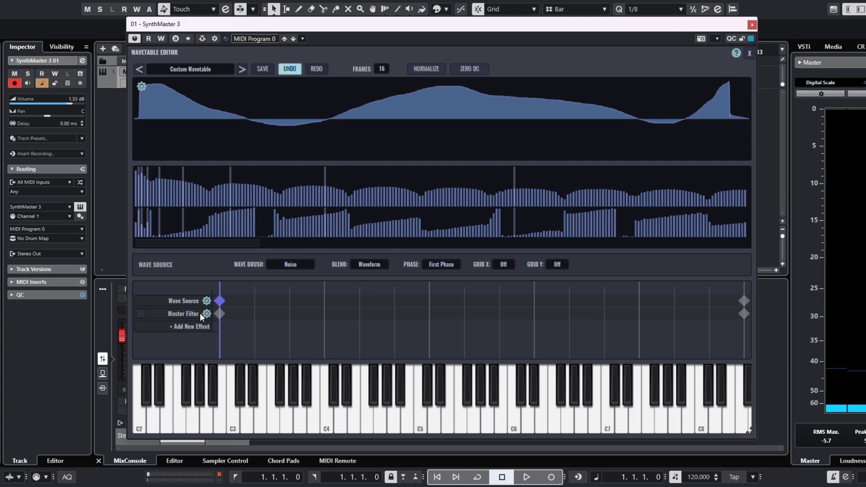
pyautogui.click(140, 314)
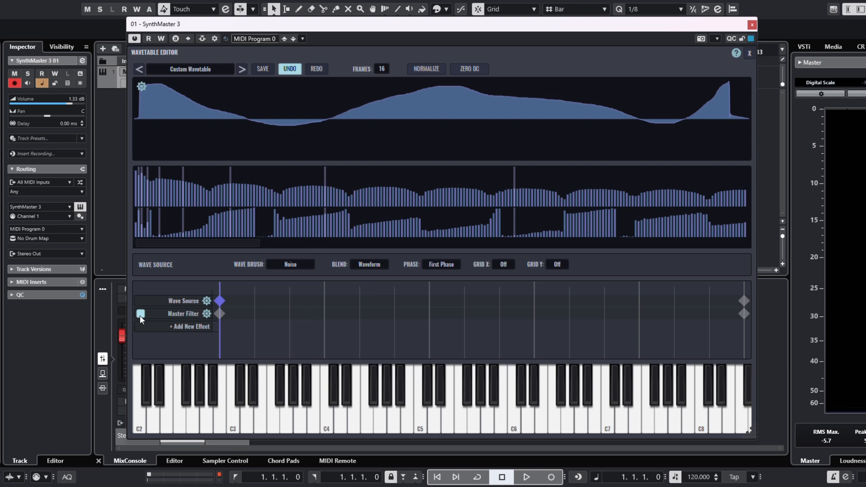
pyautogui.click(220, 314)
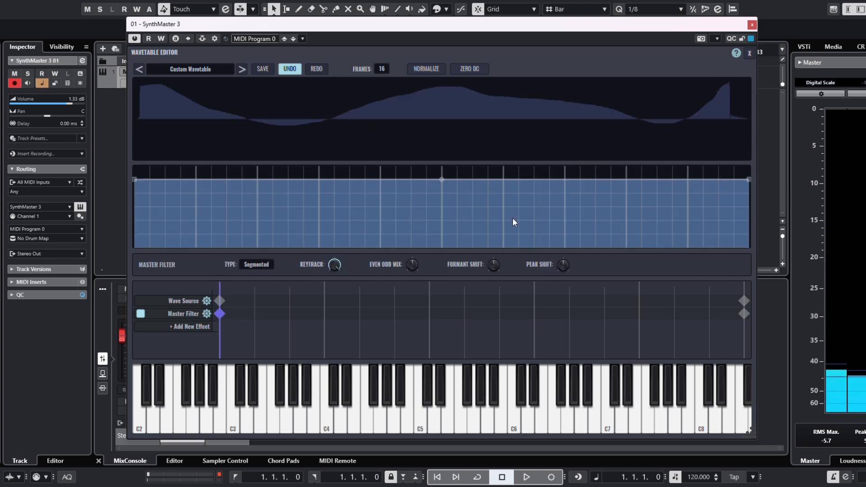
# Step: Set the Master Filter's last keyframe to Freehand and draw a wavy filter curve across the full frequency range
pyautogui.click(744, 314)
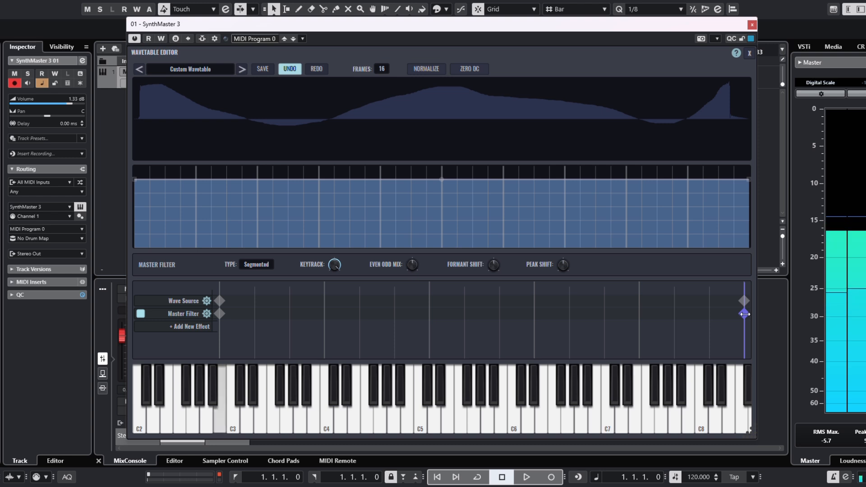
pyautogui.click(264, 266)
pyautogui.click(270, 303)
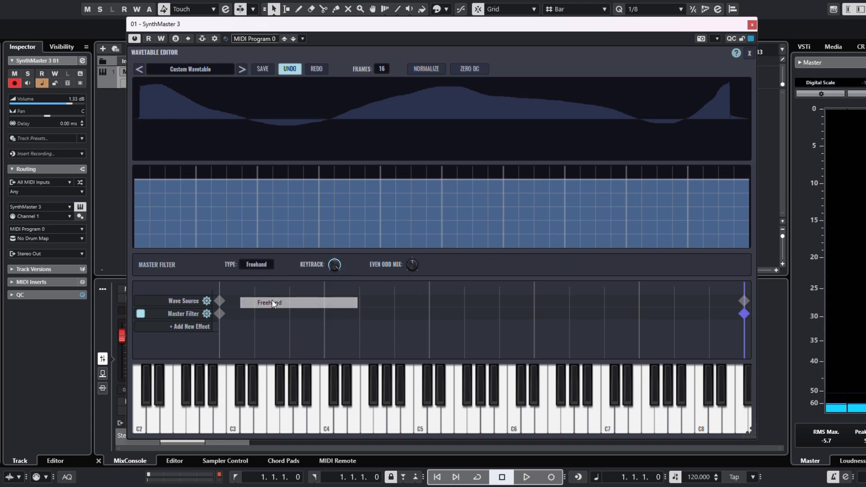
pyautogui.moveTo(132, 172)
pyautogui.mouseDown()
pyautogui.moveTo(302, 188)
pyautogui.moveTo(597, 171)
pyautogui.moveTo(743, 174)
pyautogui.mouseUp()
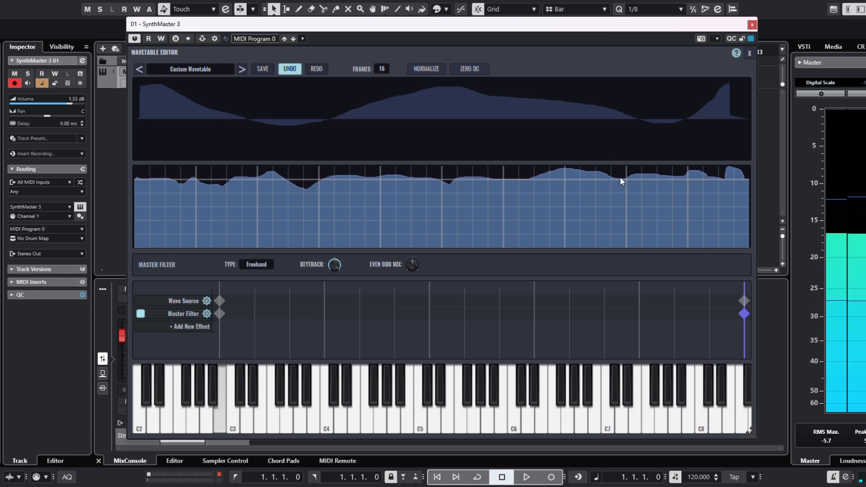
# Step: Redraw the upper and middle sections of the last Master Filter keyframe's curve and compare it with the first keyframe
pyautogui.moveTo(619, 177)
pyautogui.mouseDown()
pyautogui.moveTo(676, 188)
pyautogui.moveTo(730, 176)
pyautogui.mouseUp()
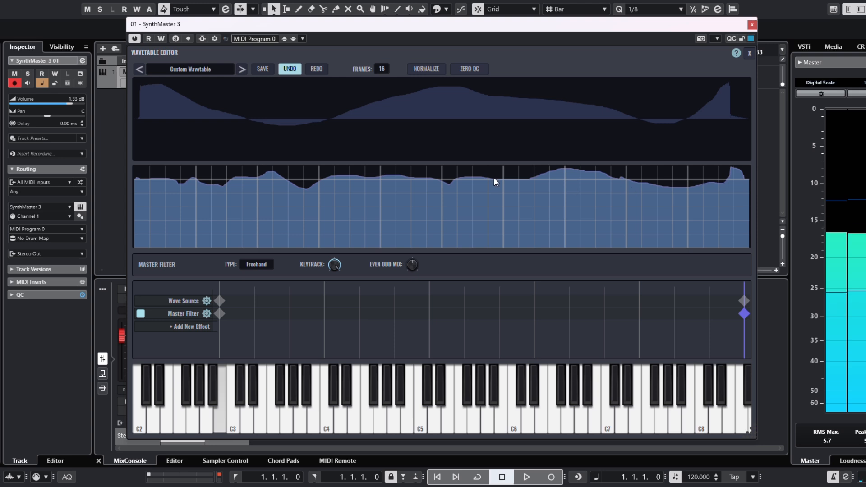
pyautogui.moveTo(335, 176)
pyautogui.mouseDown()
pyautogui.moveTo(353, 188)
pyautogui.moveTo(415, 178)
pyautogui.moveTo(429, 164)
pyautogui.mouseUp()
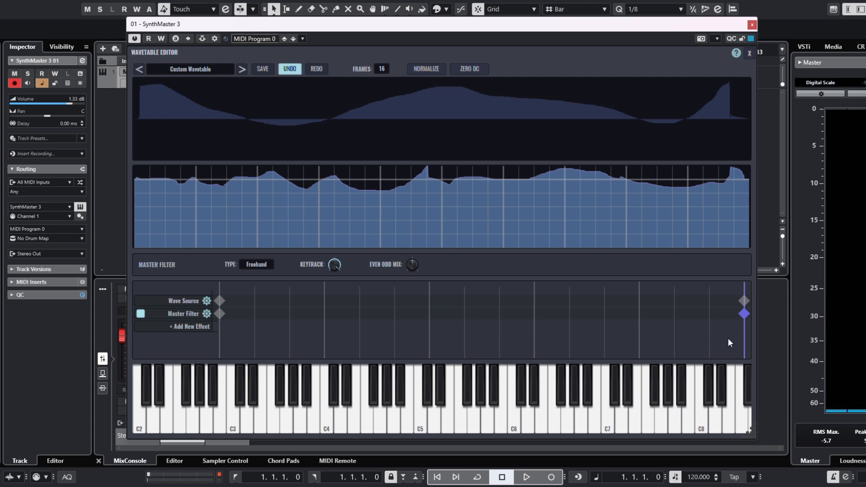
pyautogui.click(744, 314)
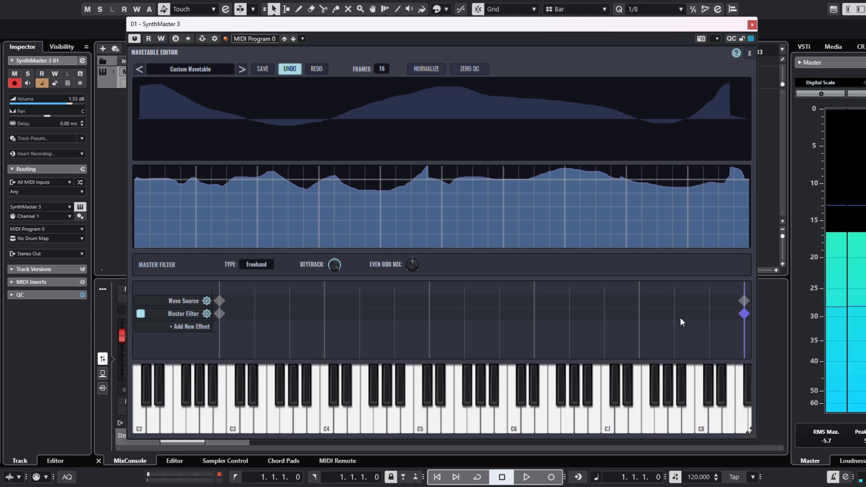
pyautogui.click(220, 314)
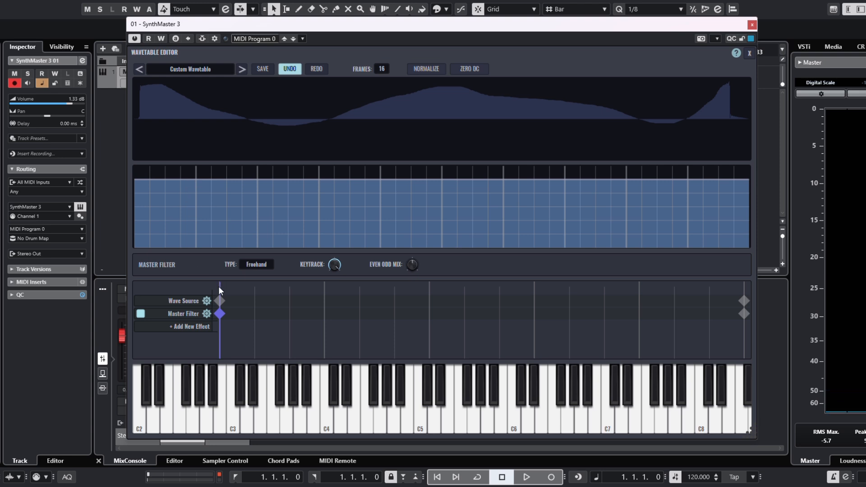
# Step: Close the Wavetable Editor and assign the mod wheel to modulate Osc 1's wave index
pyautogui.click(750, 53)
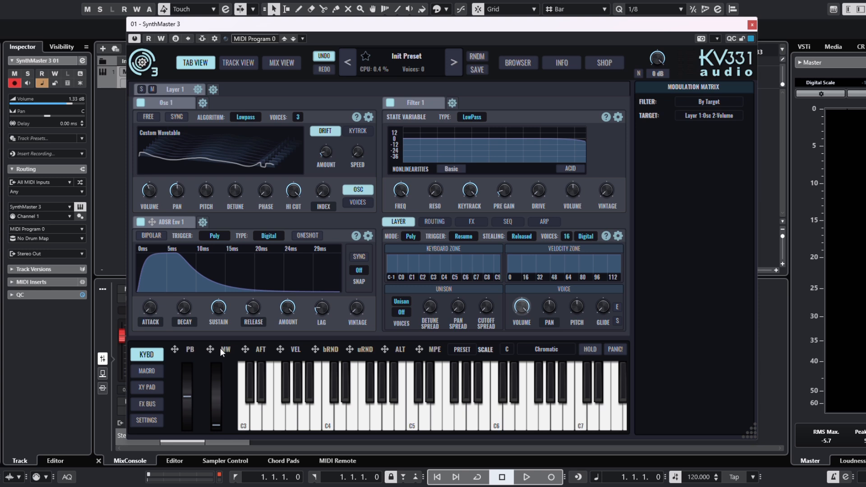
pyautogui.moveTo(210, 349); pyautogui.dragTo(326, 194)
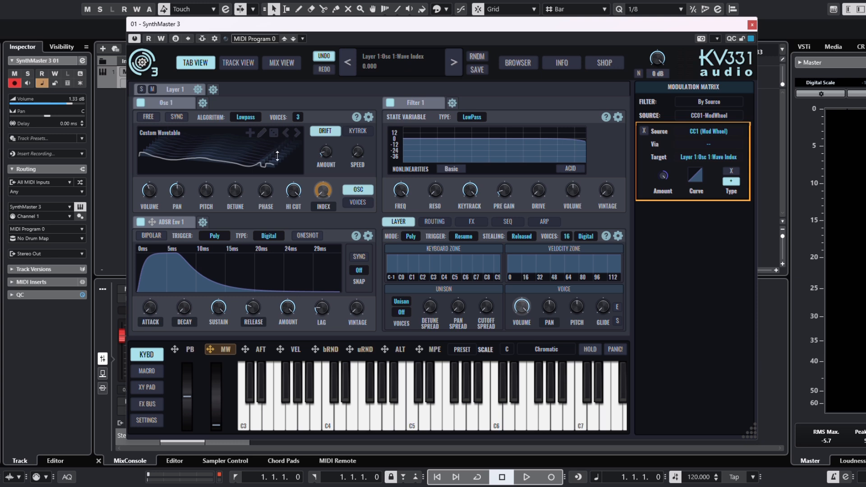
# Step: Reopen Osc 1's custom wavetable for editing and scrub through its timeline, ending back at the first frame
pyautogui.click(262, 132)
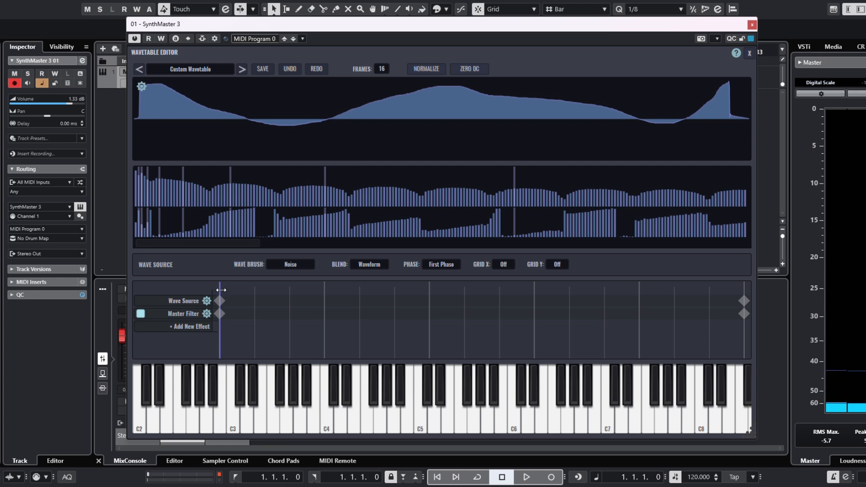
pyautogui.moveTo(221, 290); pyautogui.dragTo(635, 284)
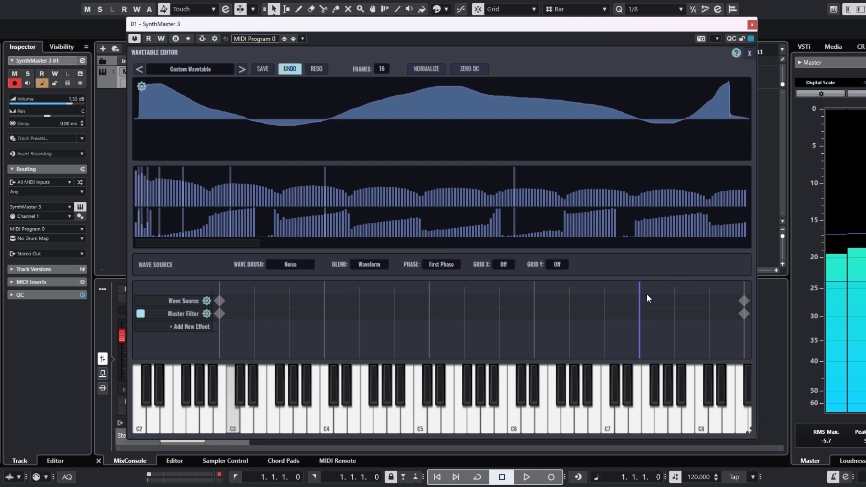
pyautogui.moveTo(643, 291); pyautogui.dragTo(190, 320)
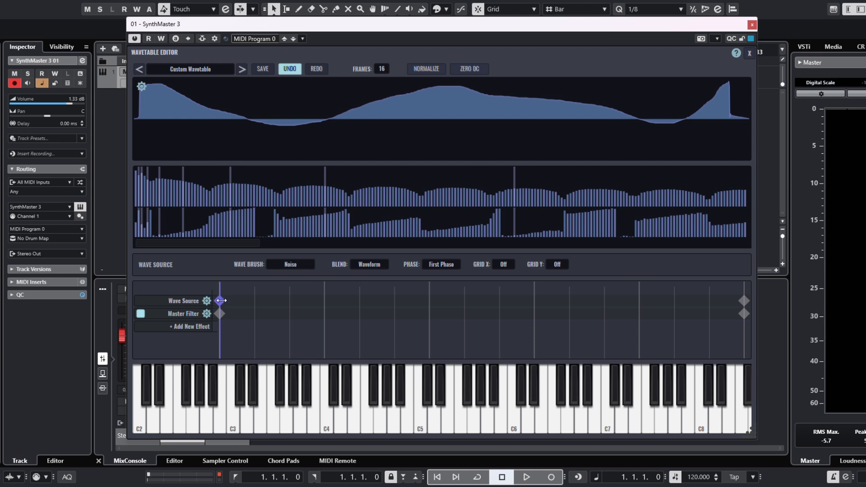
# Step: Compare the first and last keyframes of the Wave Source and the Master Filter
pyautogui.click(745, 300)
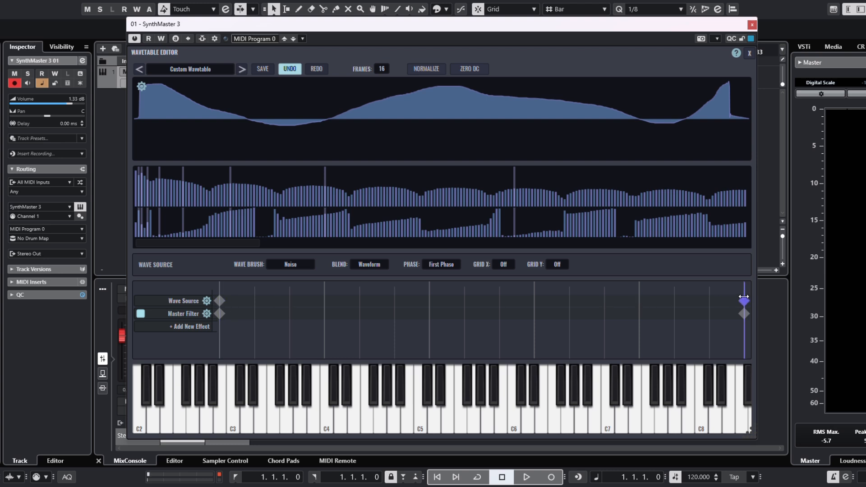
pyautogui.click(219, 301)
pyautogui.click(220, 314)
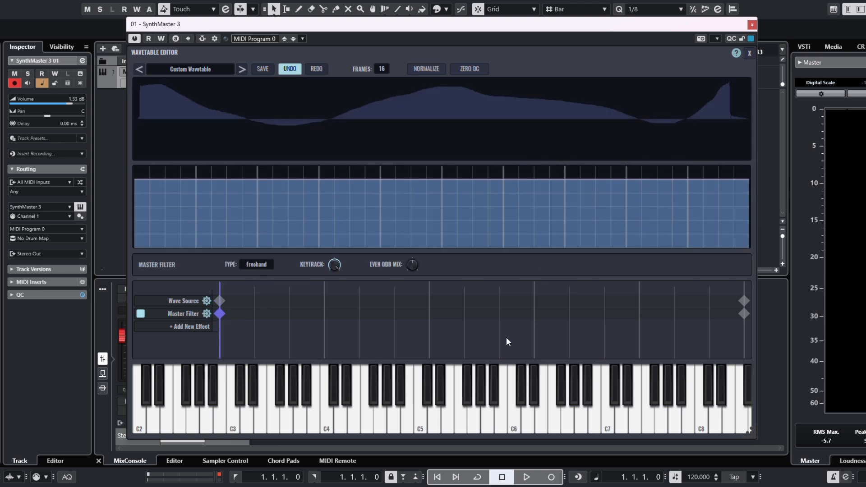
pyautogui.click(744, 315)
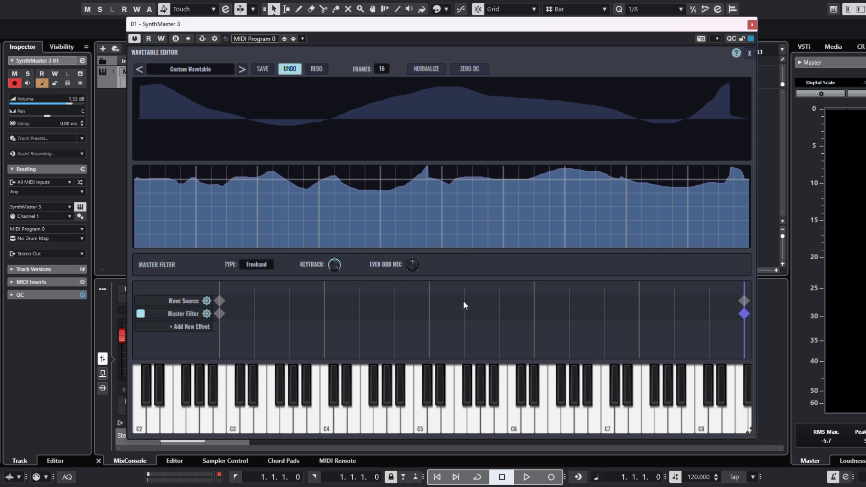
# Step: Add a Master Filter keyframe about two fifths along the timeline and draw a gently wavy freehand curve across its frequency range
pyautogui.click(429, 314)
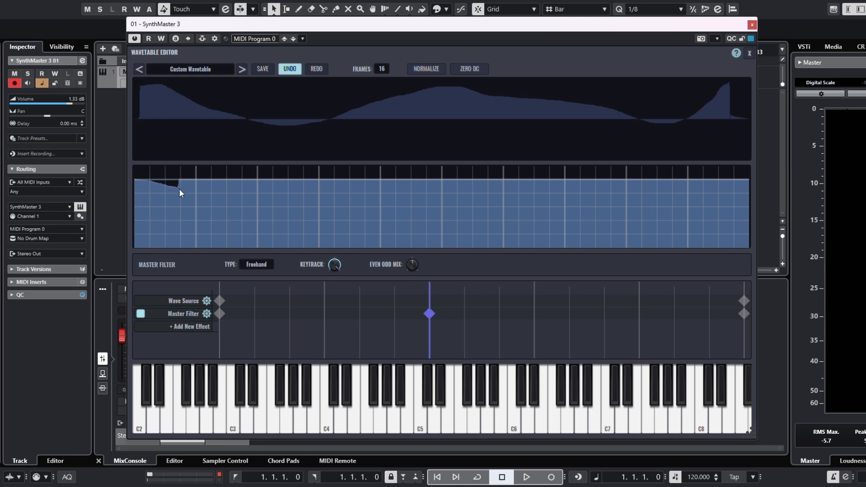
pyautogui.moveTo(252, 182); pyautogui.dragTo(380, 182)
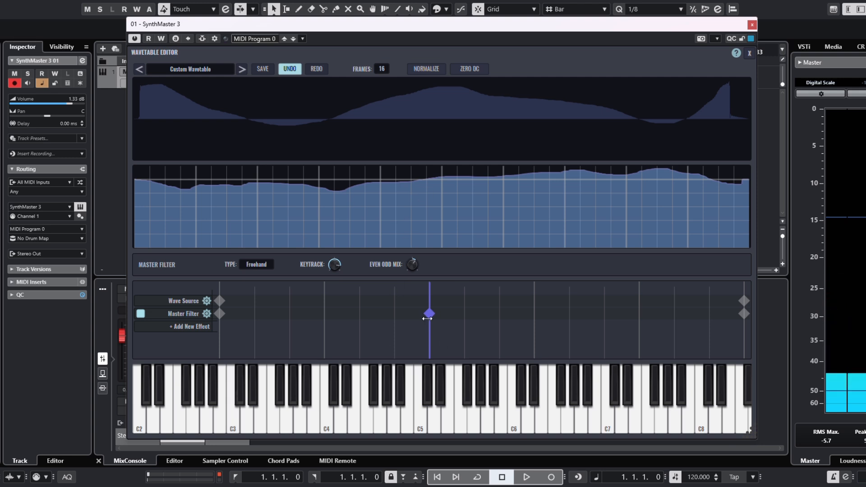
# Step: Check the three Master Filter keyframes one by one and scrub the timeline from the last frame to the first
pyautogui.click(220, 314)
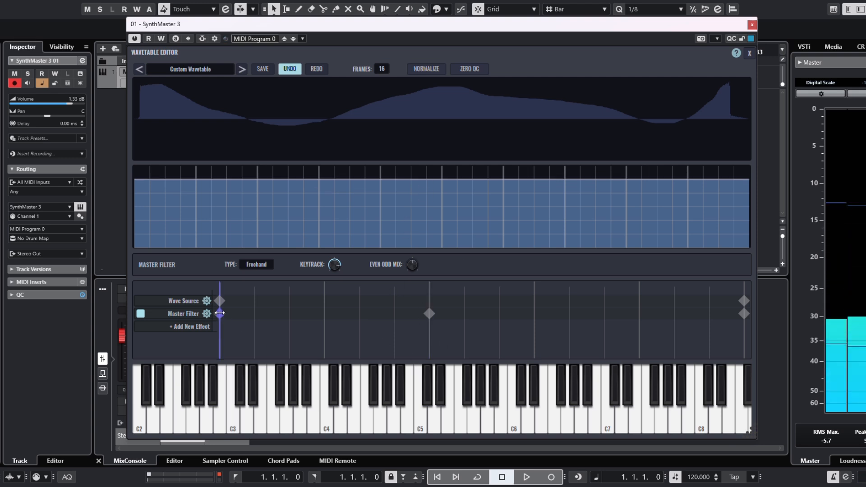
pyautogui.click(743, 313)
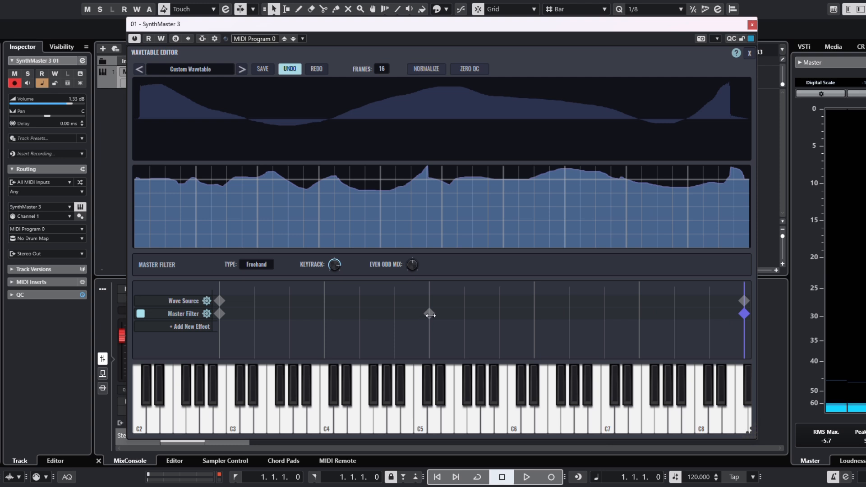
pyautogui.click(429, 315)
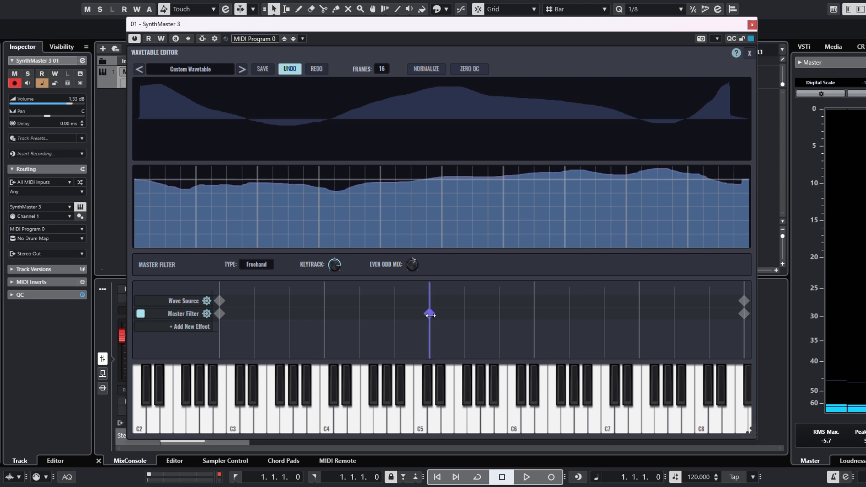
pyautogui.click(743, 314)
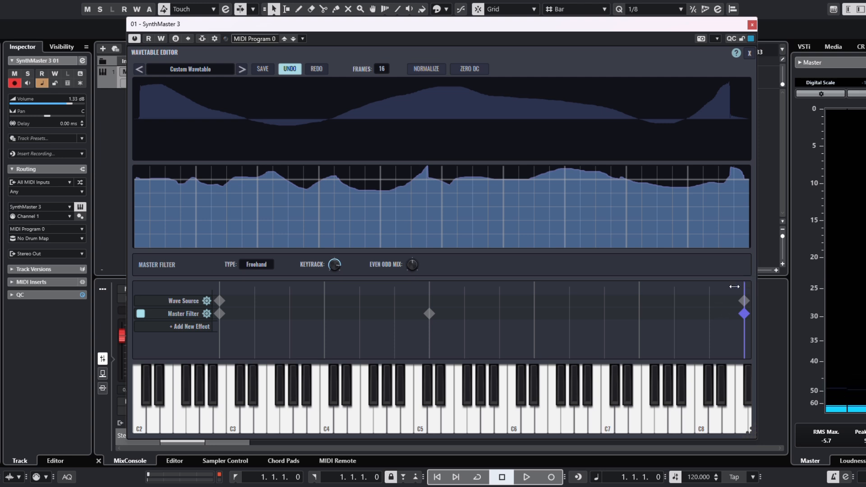
pyautogui.moveTo(735, 287); pyautogui.dragTo(227, 287)
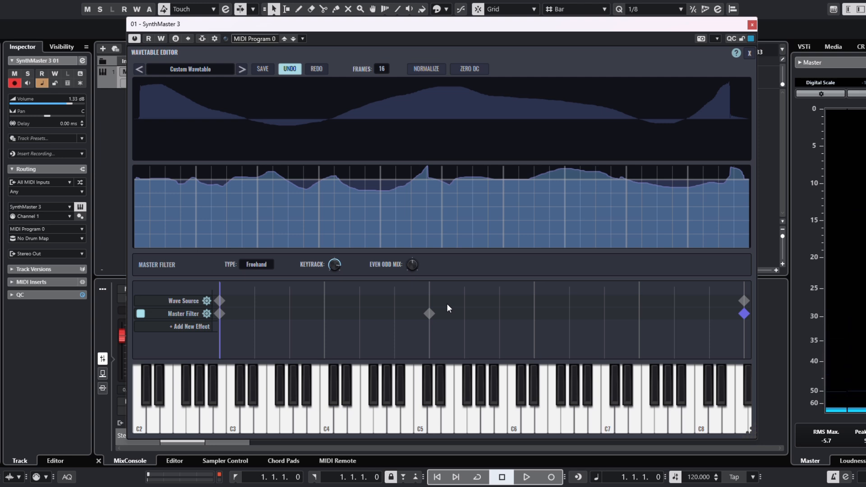
# Step: Add a Spectral Filter effect to the wavetable, enable it and open its first keyframe
pyautogui.click(197, 326)
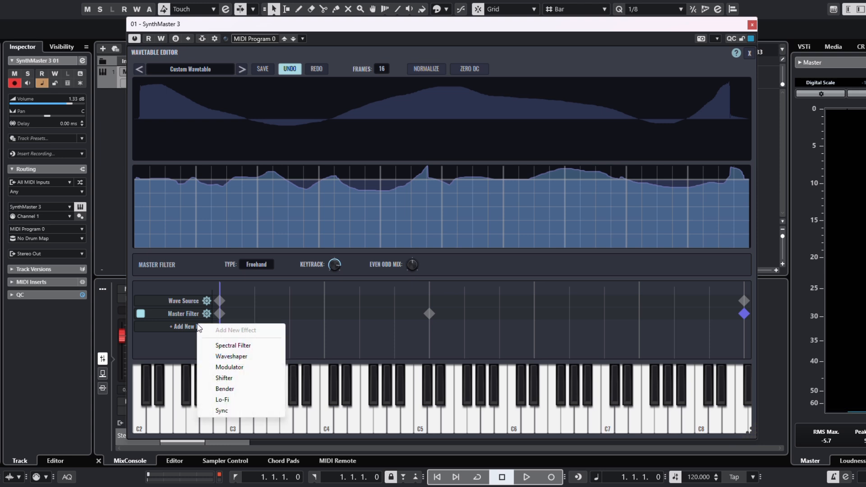
pyautogui.click(234, 345)
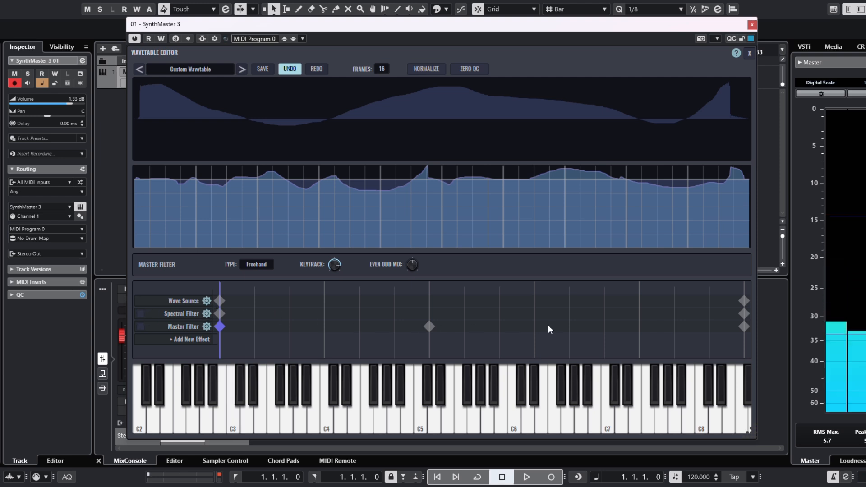
pyautogui.click(141, 314)
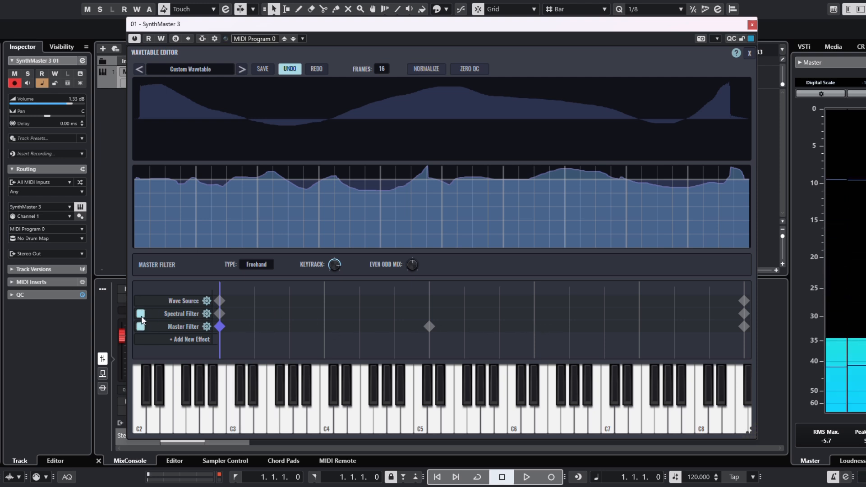
pyautogui.click(219, 313)
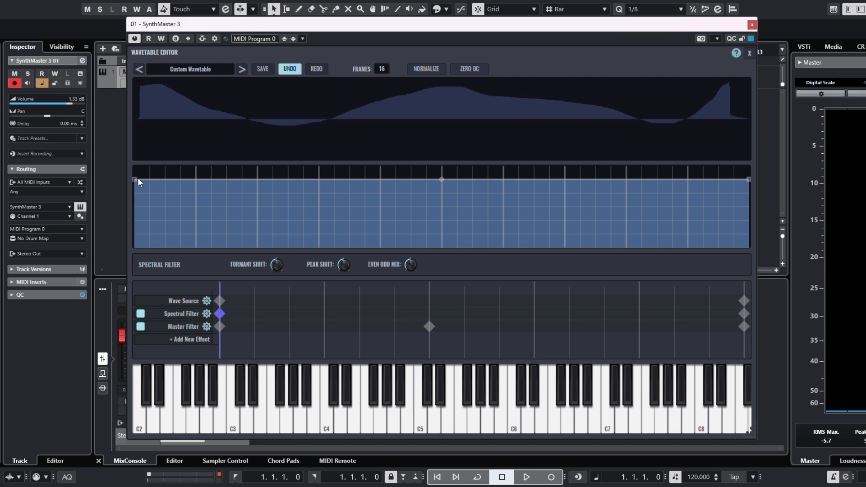
# Step: Add three points to the first Spectral Filter keyframe's curve, lower the third into a dip and bend the segment after it
pyautogui.click(258, 179)
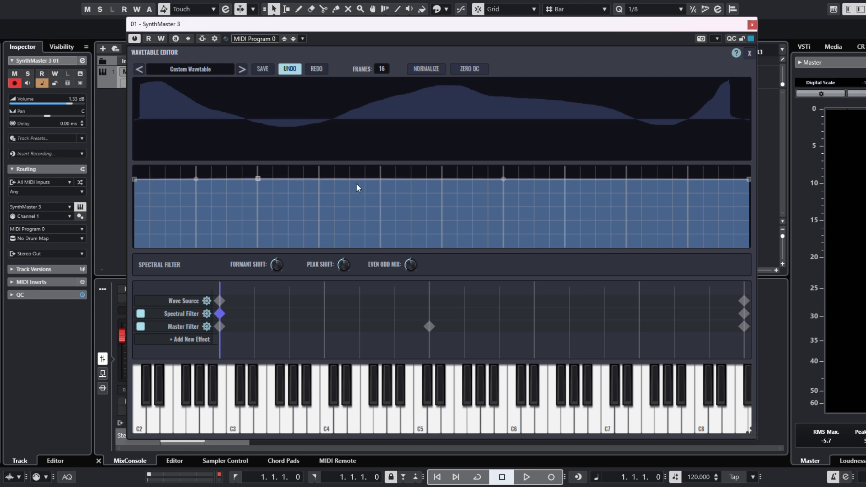
pyautogui.click(382, 179)
pyautogui.click(503, 179)
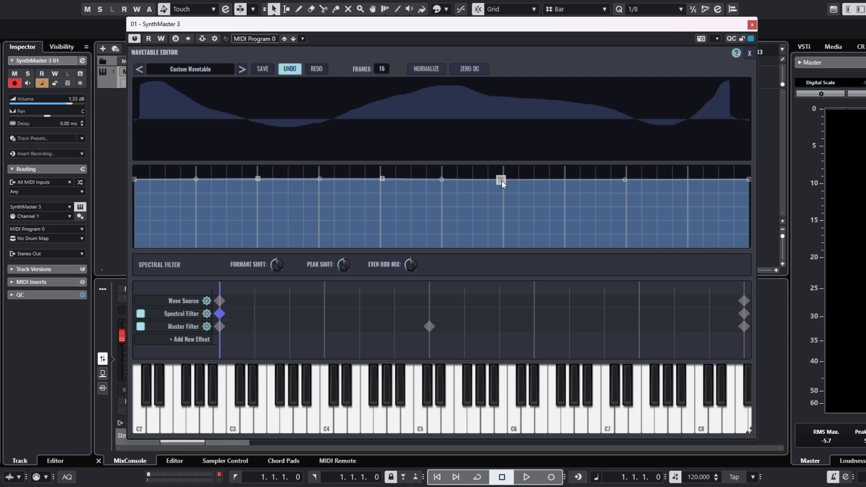
pyautogui.moveTo(501, 181); pyautogui.dragTo(510, 194)
pyautogui.moveTo(628, 186); pyautogui.dragTo(612, 156)
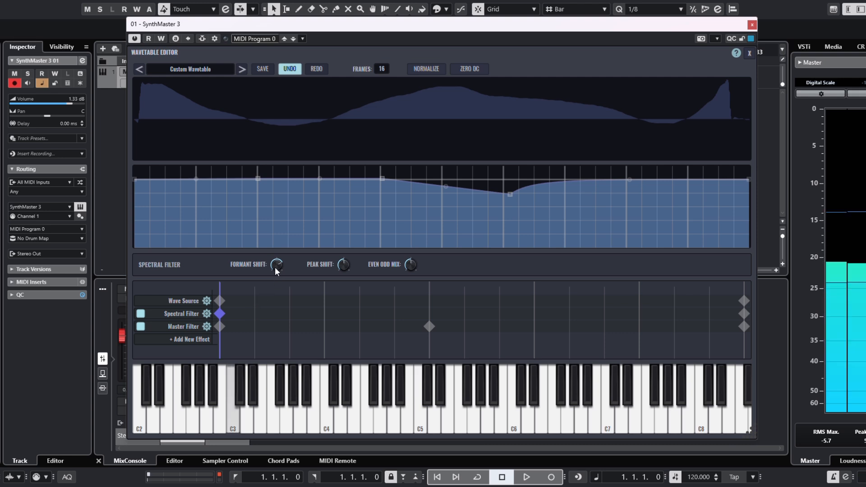
# Step: Lower the Spectral Filter's Formant Shift and pull the first added curve point down into a dip
pyautogui.moveTo(275, 267); pyautogui.dragTo(281, 297)
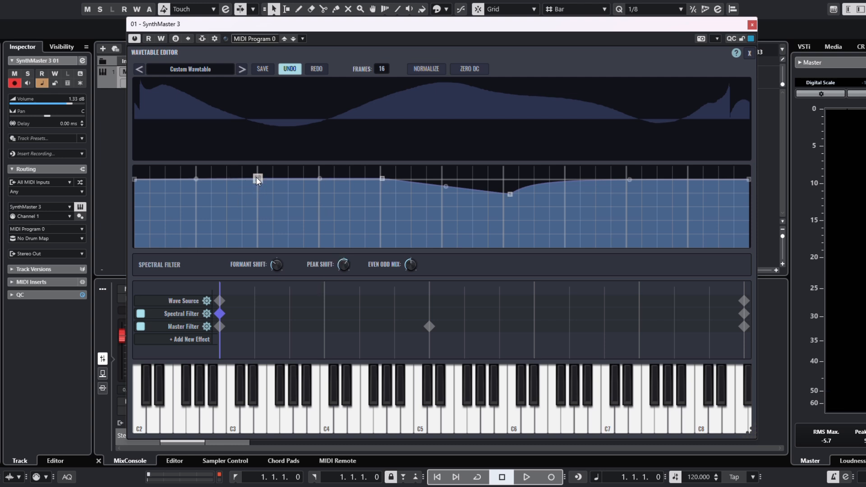
pyautogui.moveTo(256, 180); pyautogui.dragTo(255, 196)
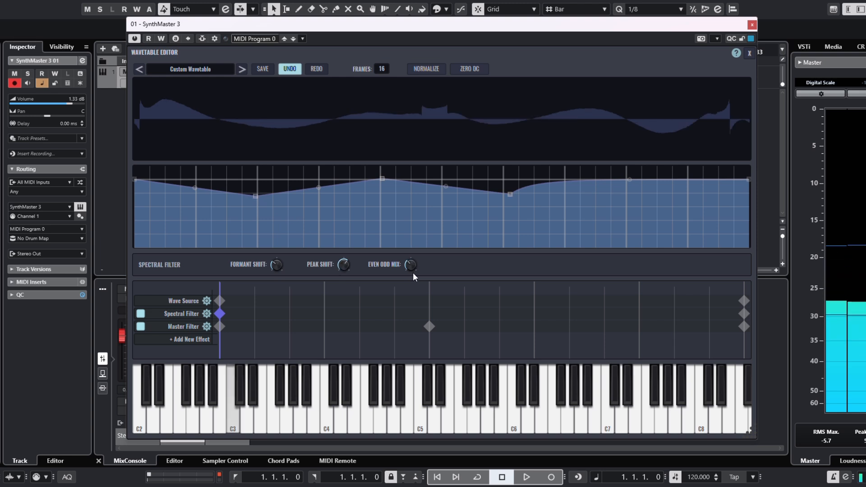
# Step: Open the last Spectral Filter keyframe and scrub the timeline back to the first frame
pyautogui.click(743, 313)
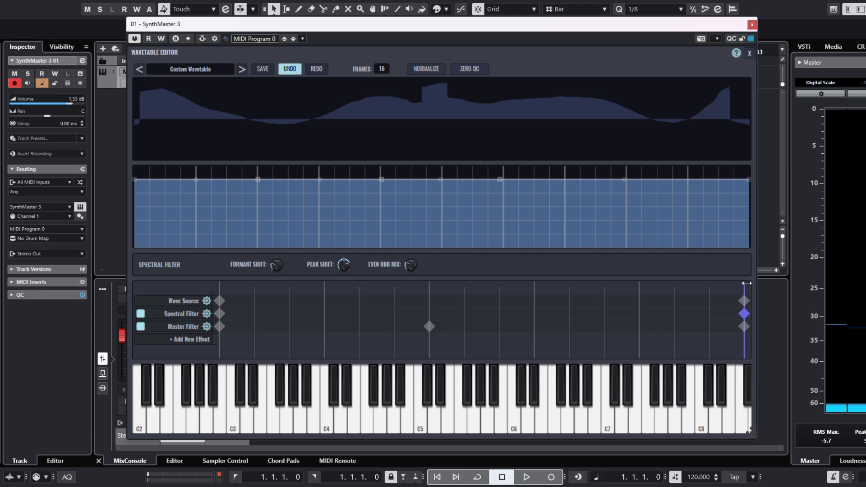
pyautogui.moveTo(747, 284); pyautogui.dragTo(210, 286)
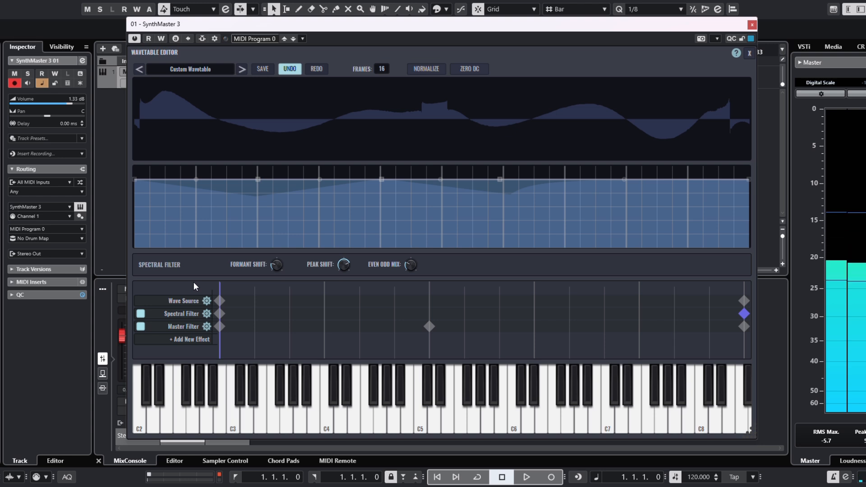
# Step: Add a Lo-Fi effect to the wavetable and open its first keyframe
pyautogui.click(194, 338)
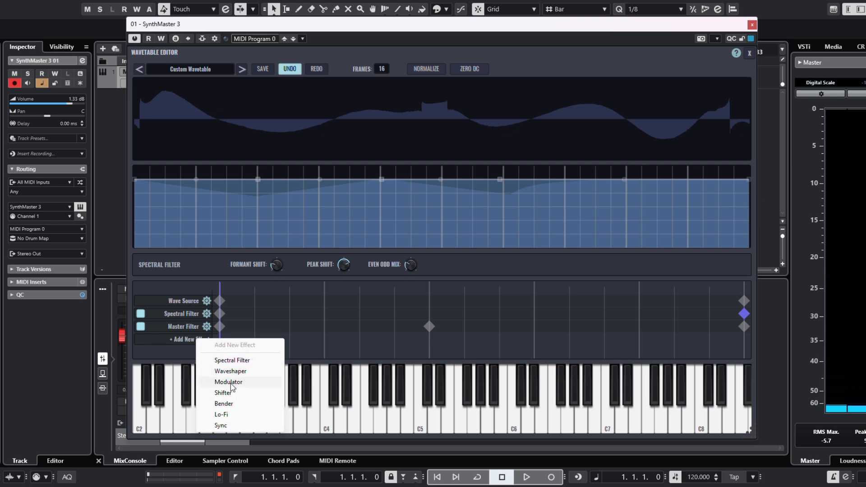
pyautogui.click(221, 415)
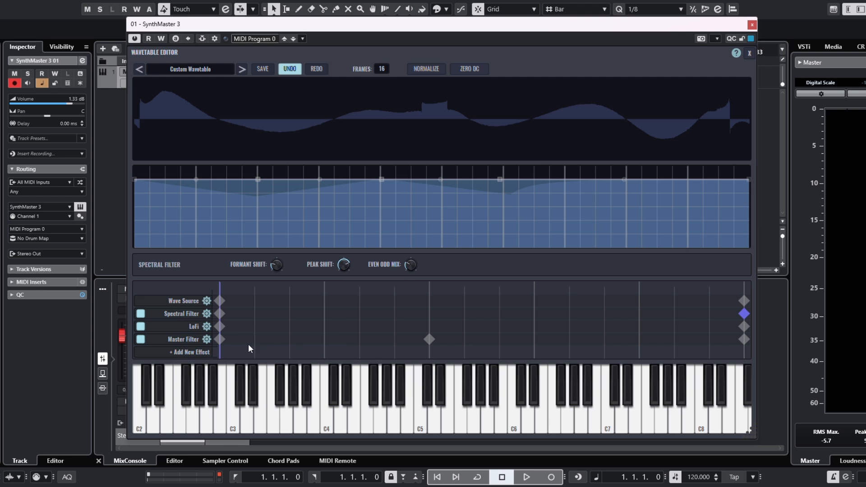
pyautogui.click(220, 326)
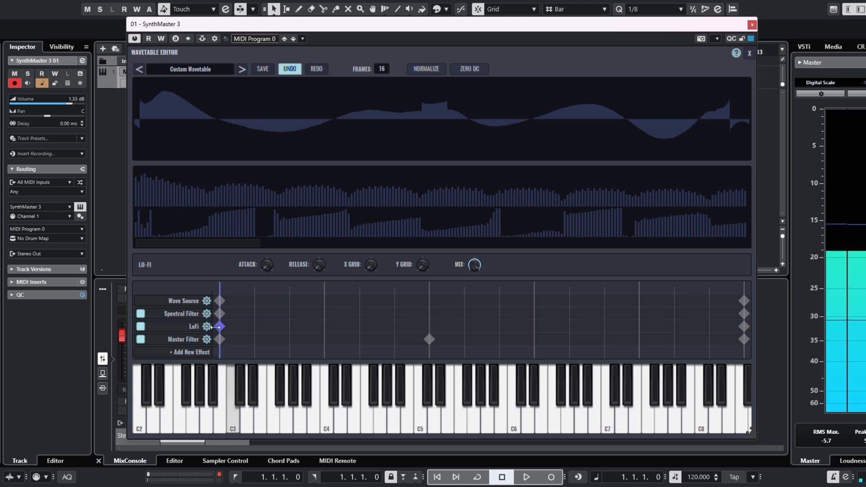
# Step: Disable the Master Filter and Spectral Filter, then raise the Lo-Fi effect's X Grid and Y Grid
pyautogui.click(141, 340)
pyautogui.click(142, 314)
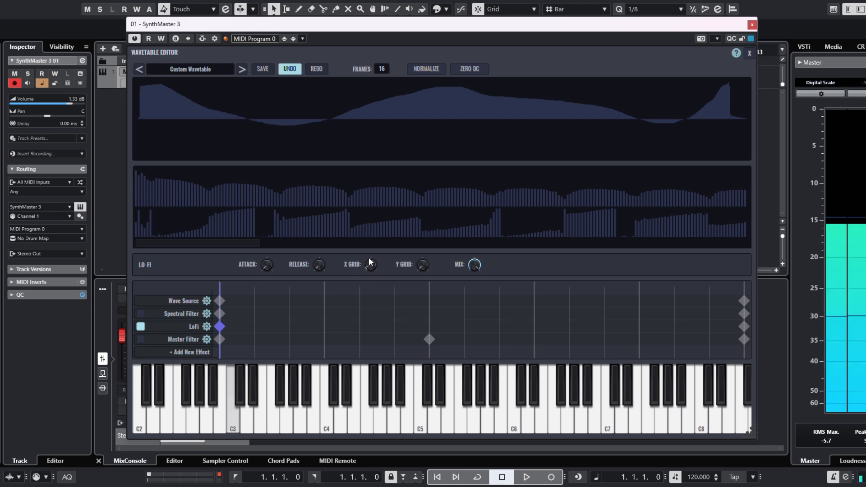
pyautogui.moveTo(420, 266); pyautogui.dragTo(431, 210)
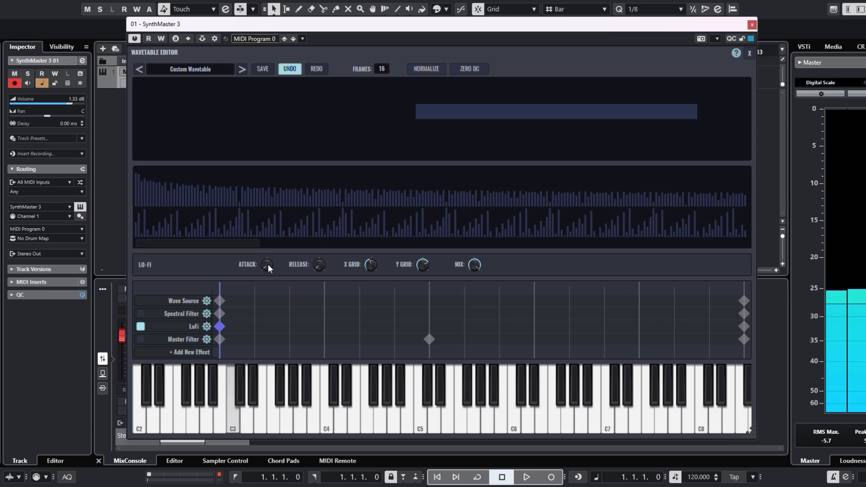
# Step: Raise the Attack, Release and X Grid of the Lo-Fi effect's first keyframe
pyautogui.moveTo(267, 265); pyautogui.dragTo(267, 249)
pyautogui.moveTo(317, 268); pyautogui.dragTo(314, 248)
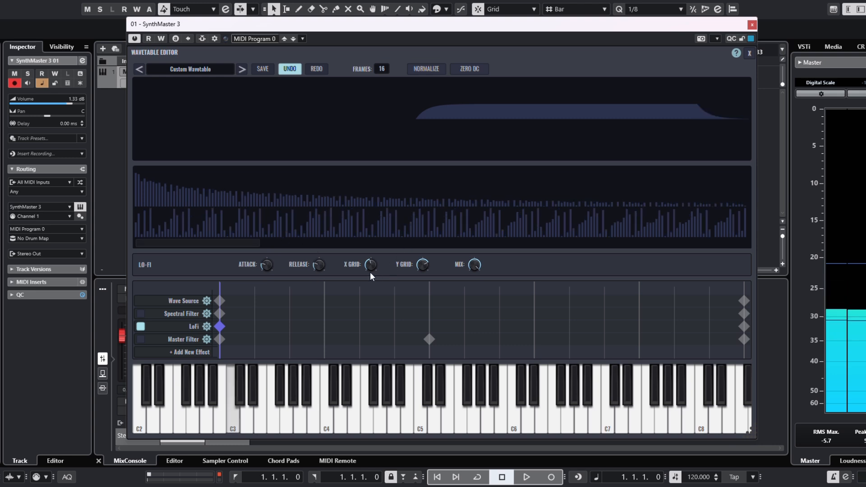
pyautogui.moveTo(366, 252); pyautogui.dragTo(368, 245)
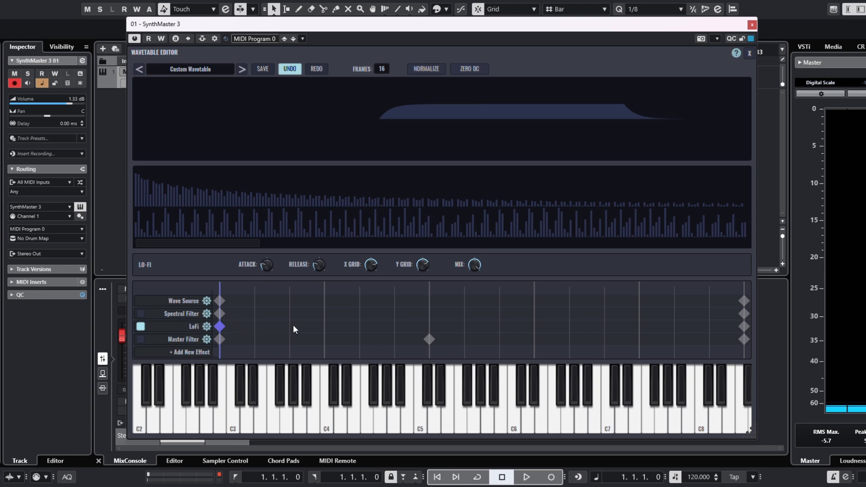
# Step: Add two Lo-Fi keyframes along the timeline and shift the second one to the middle
pyautogui.click(323, 325)
pyautogui.moveTo(429, 325); pyautogui.dragTo(481, 326)
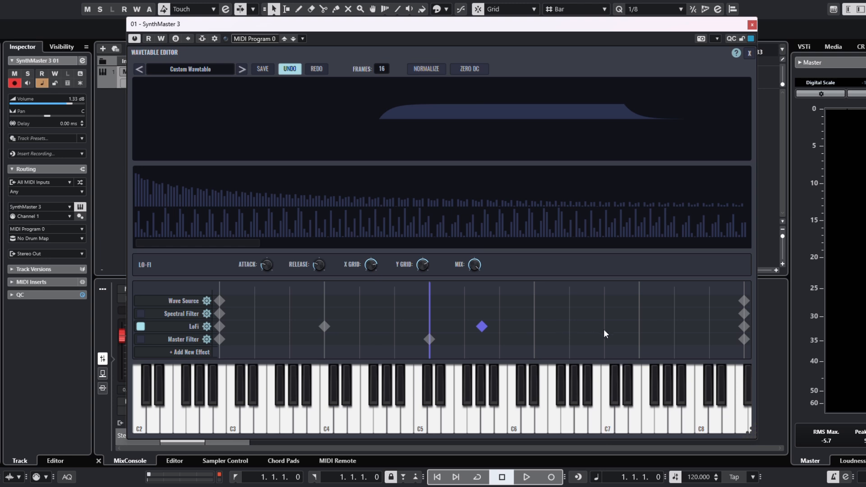
pyautogui.click(641, 332)
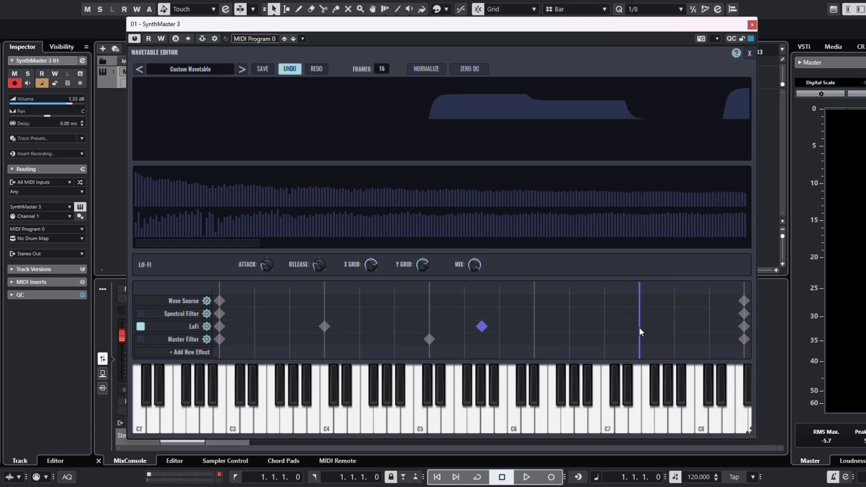
# Step: Add a Lo-Fi keyframe in the last third of the timeline and lower its X Grid and Y Grid
pyautogui.click(640, 326)
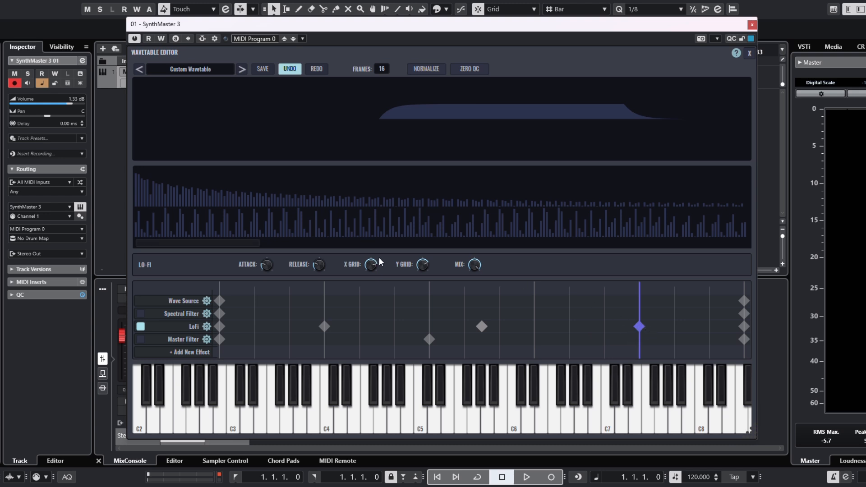
pyautogui.moveTo(372, 264); pyautogui.dragTo(376, 289)
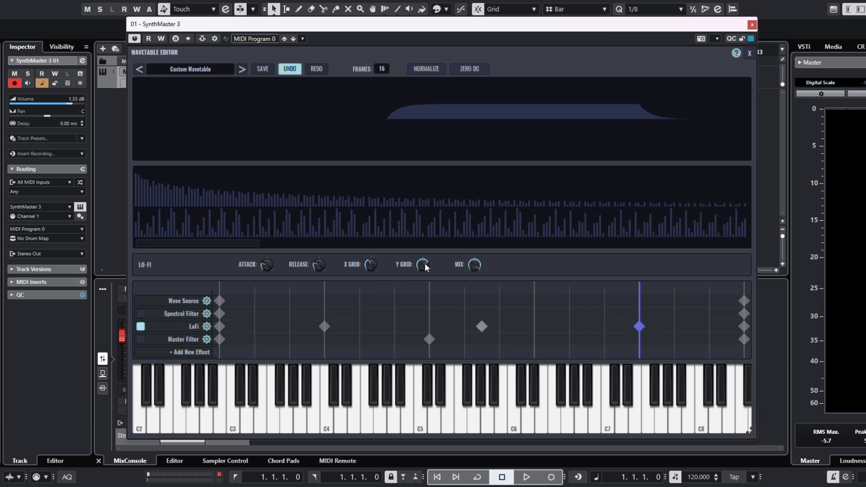
pyautogui.moveTo(424, 264); pyautogui.dragTo(424, 295)
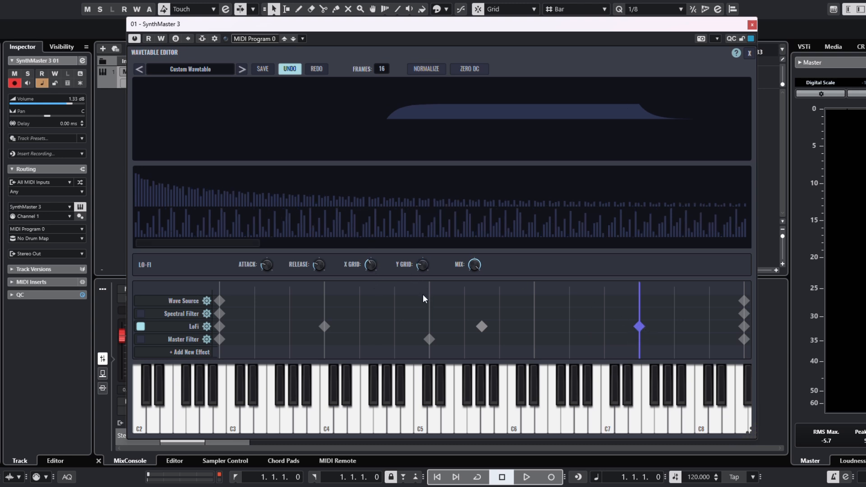
# Step: Move the middle Lo-Fi keyframe earlier and add another just after the Master Filter's middle keyframe
pyautogui.click(482, 327)
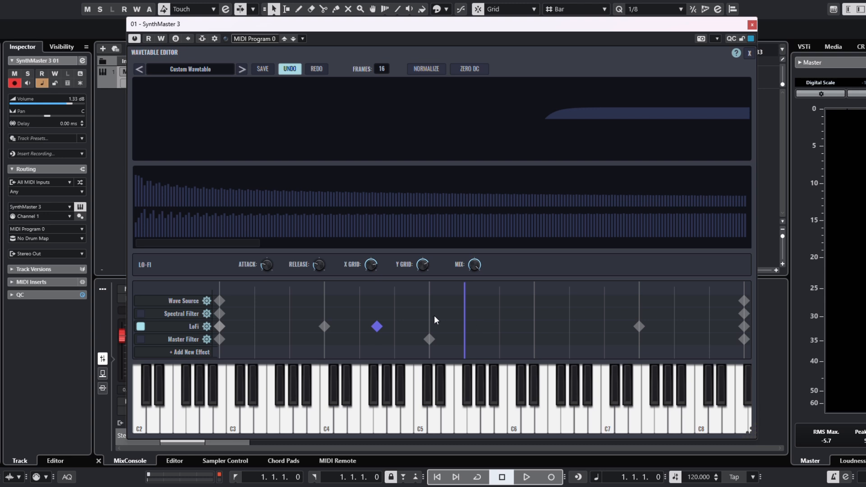
pyautogui.click(465, 326)
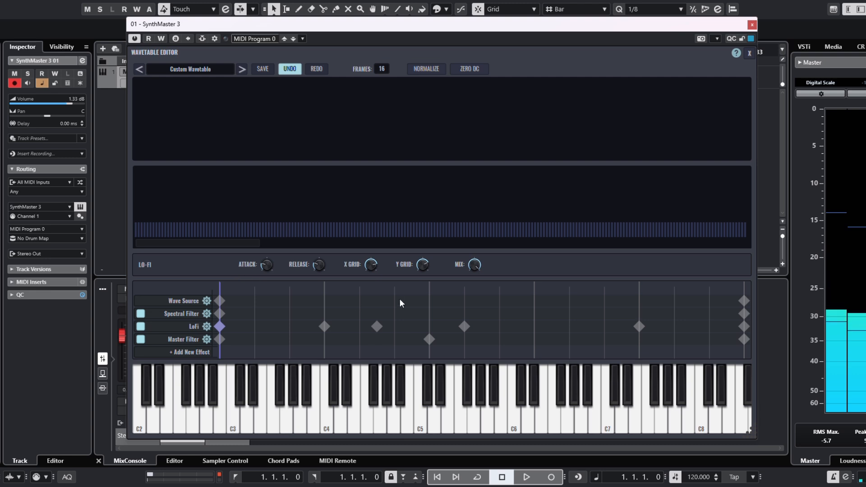
# Step: Bypass the Lo-Fi effect and re-enable it to compare the wavetable with and without it
pyautogui.click(142, 325)
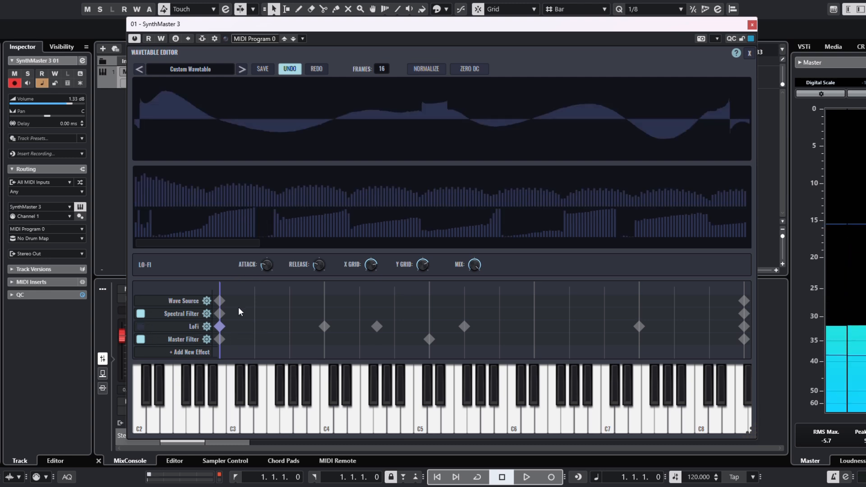
pyautogui.click(142, 326)
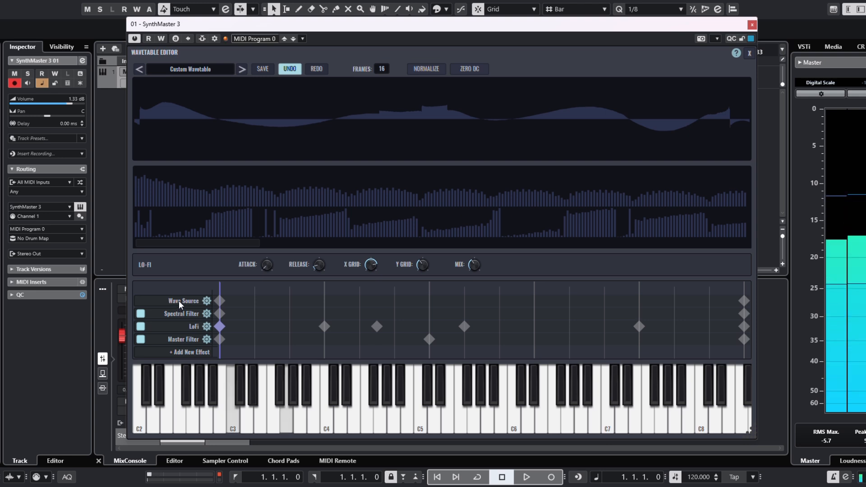
# Step: Add a Shifter effect to the wavetable
pyautogui.click(198, 351)
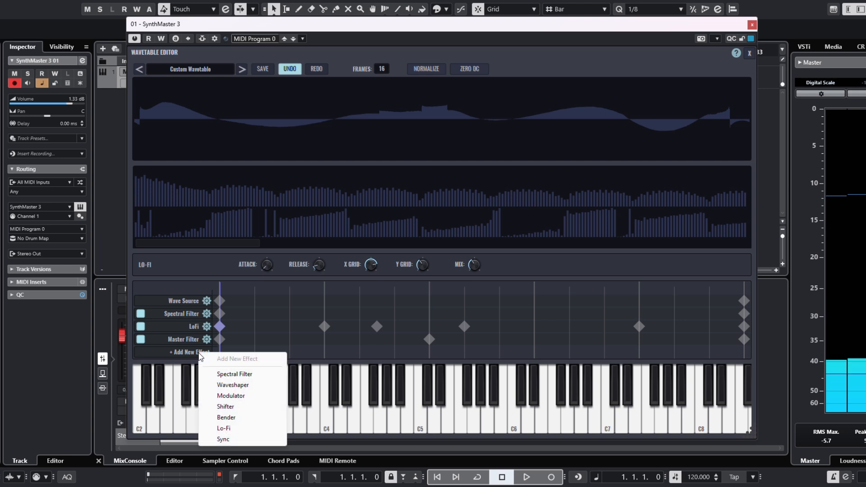
pyautogui.click(225, 407)
# Step: Draw a gently wavy freehand curve across the Master Filter's first keyframe
pyautogui.click(219, 352)
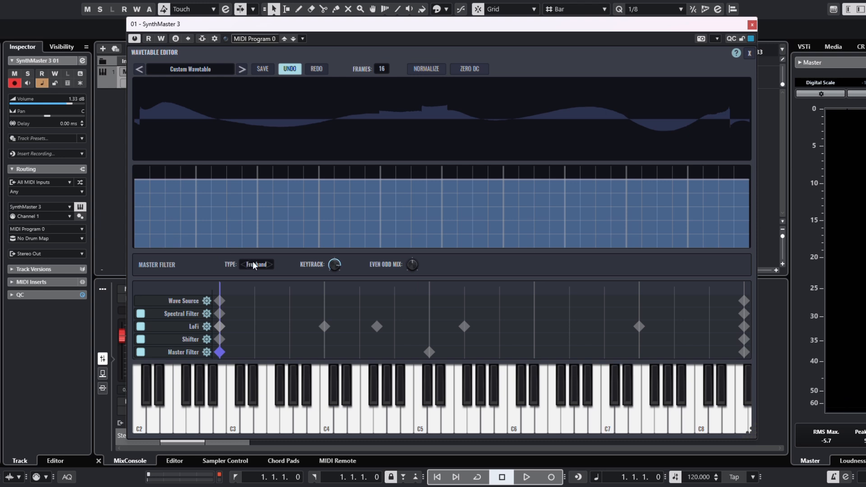
pyautogui.moveTo(138, 185); pyautogui.dragTo(333, 180)
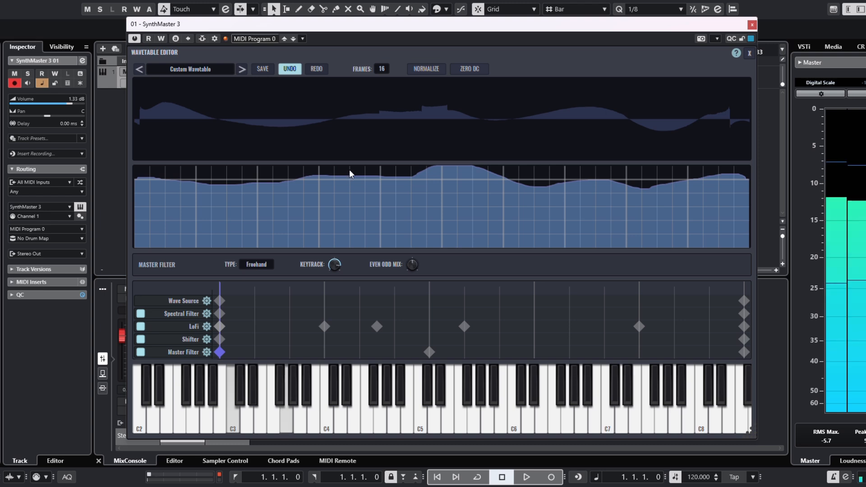
# Step: Disable the Lo-Fi effect and delete it from the wavetable
pyautogui.click(140, 326)
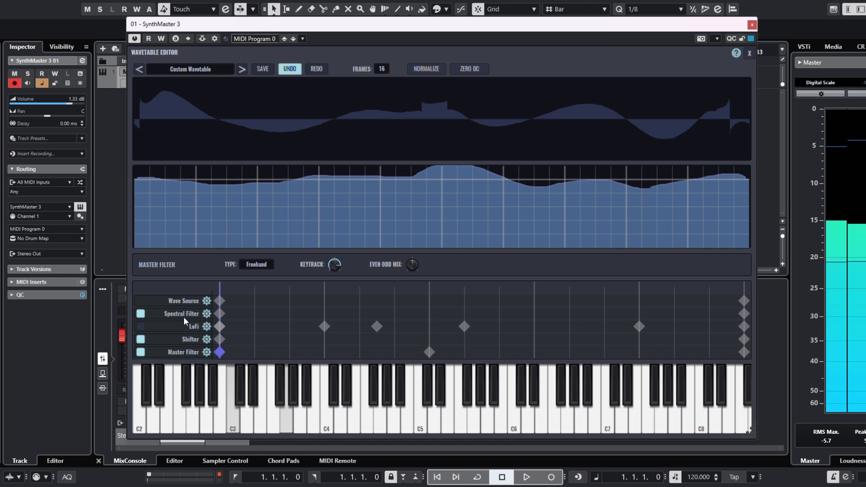
pyautogui.click(207, 326)
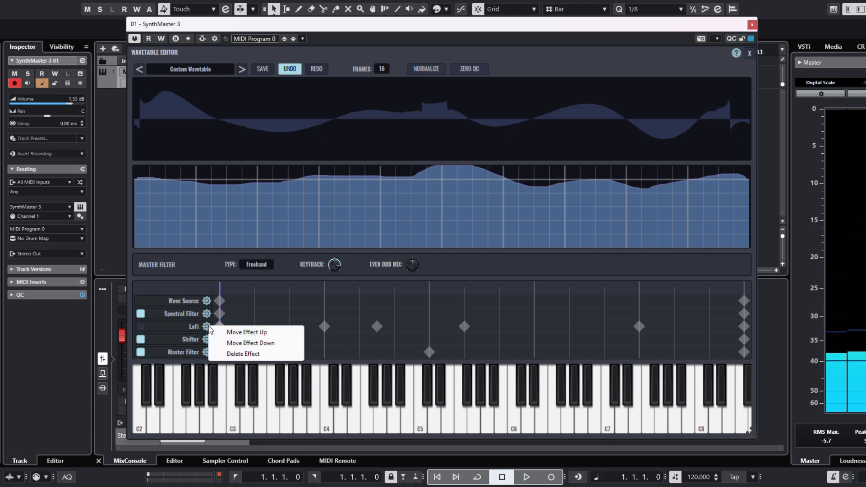
pyautogui.click(252, 354)
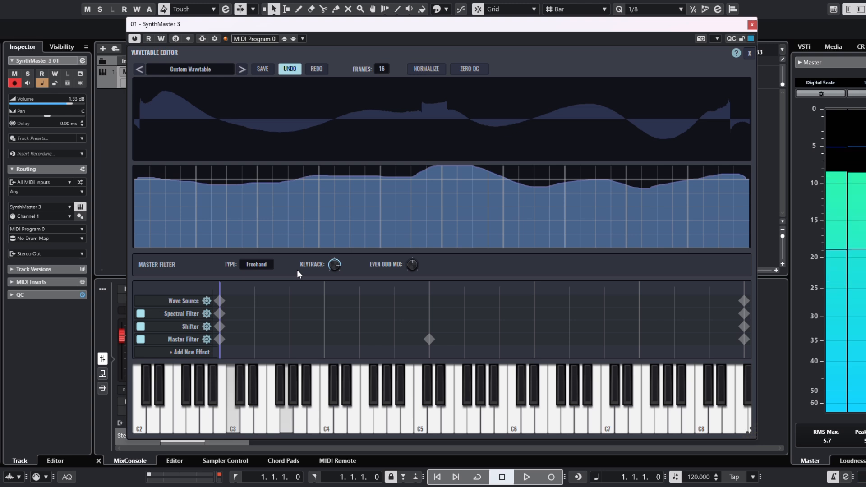
# Step: Adjust the X Shift on the Shifter's first keyframe and lower its Y Shift and Mix
pyautogui.click(218, 327)
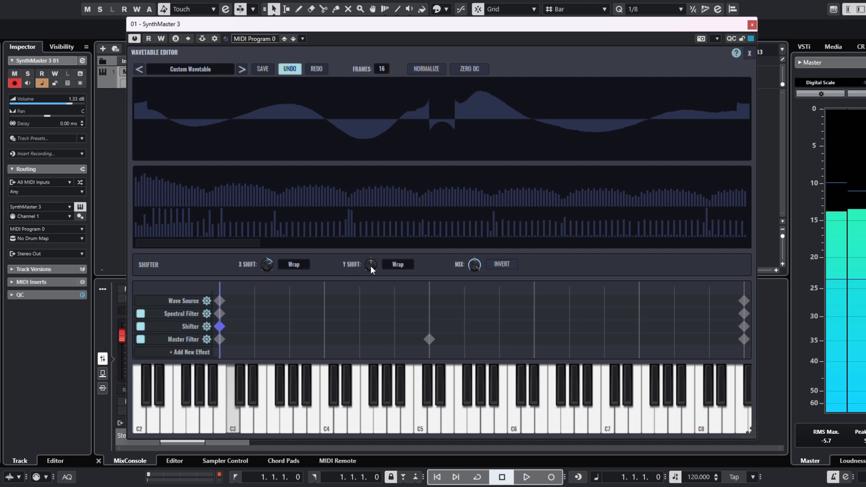
pyautogui.moveTo(370, 265); pyautogui.dragTo(369, 285)
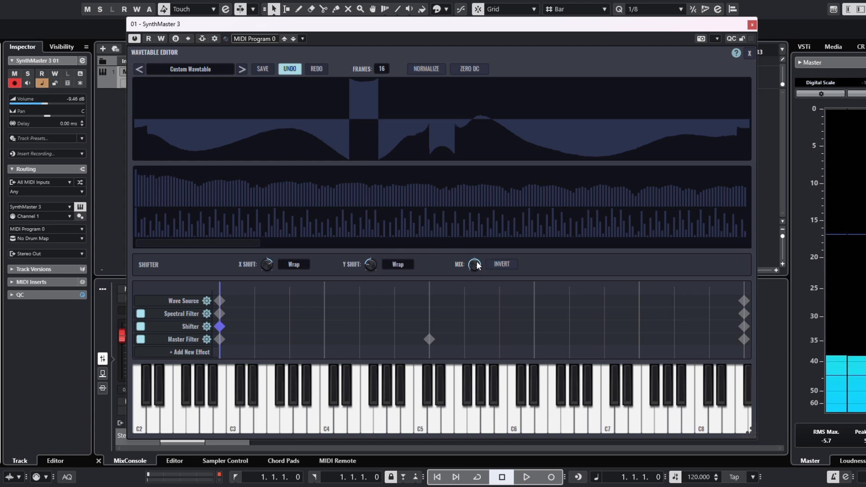
pyautogui.moveTo(478, 265); pyautogui.dragTo(480, 306)
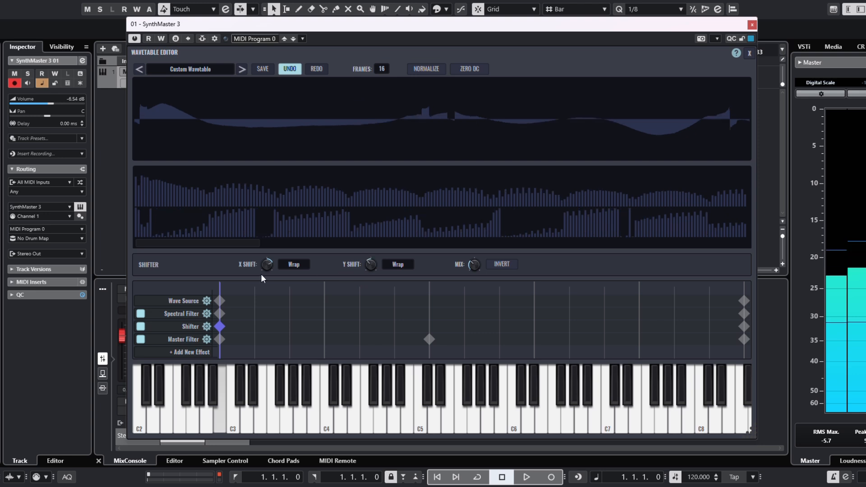
# Step: Set both the X Shift and Y Shift types of the Shifter to Clip
pyautogui.click(287, 267)
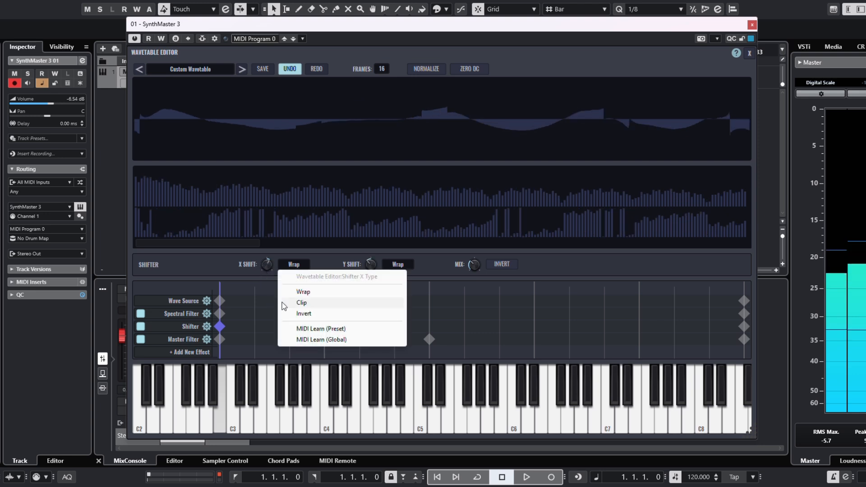
pyautogui.click(301, 303)
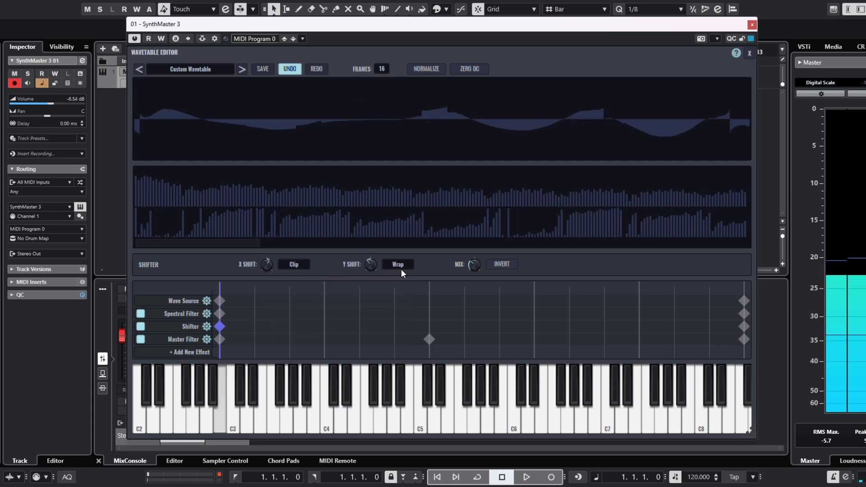
pyautogui.click(399, 266)
pyautogui.click(406, 302)
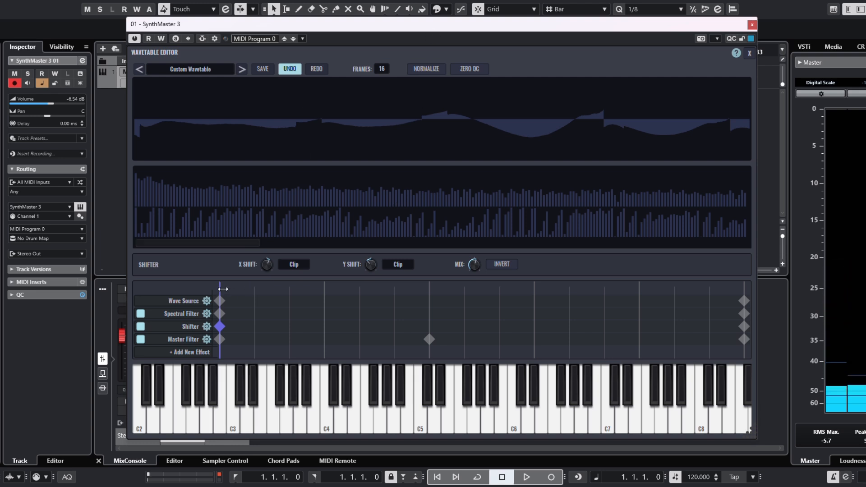
# Step: Examine the first-frame and last-frame keyframes of the wave source and the effects
pyautogui.moveTo(221, 288)
pyautogui.mouseDown()
pyautogui.moveTo(413, 289)
pyautogui.moveTo(333, 289)
pyautogui.moveTo(454, 301)
pyautogui.moveTo(582, 291)
pyautogui.moveTo(220, 282)
pyautogui.mouseUp()
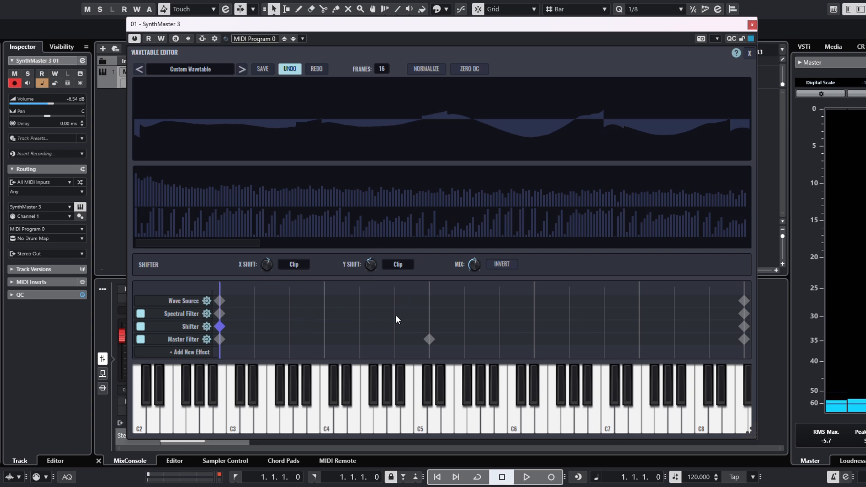
pyautogui.click(220, 314)
pyautogui.click(220, 300)
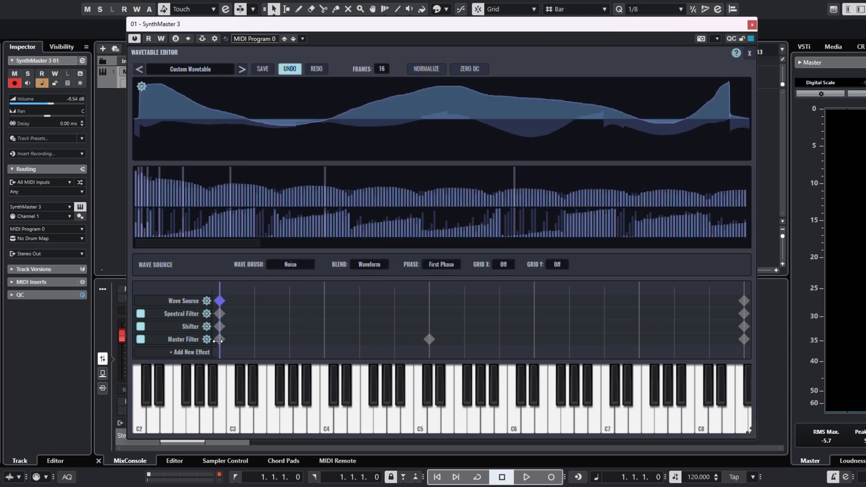
pyautogui.click(219, 339)
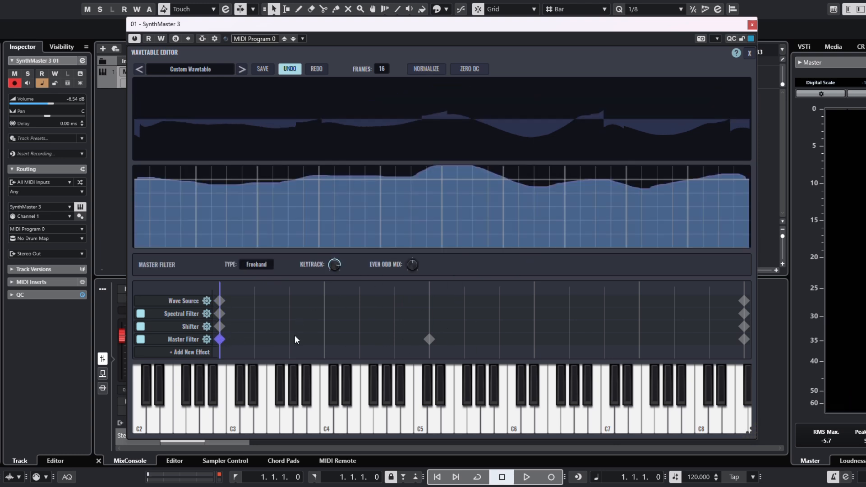
pyautogui.click(743, 300)
pyautogui.click(744, 313)
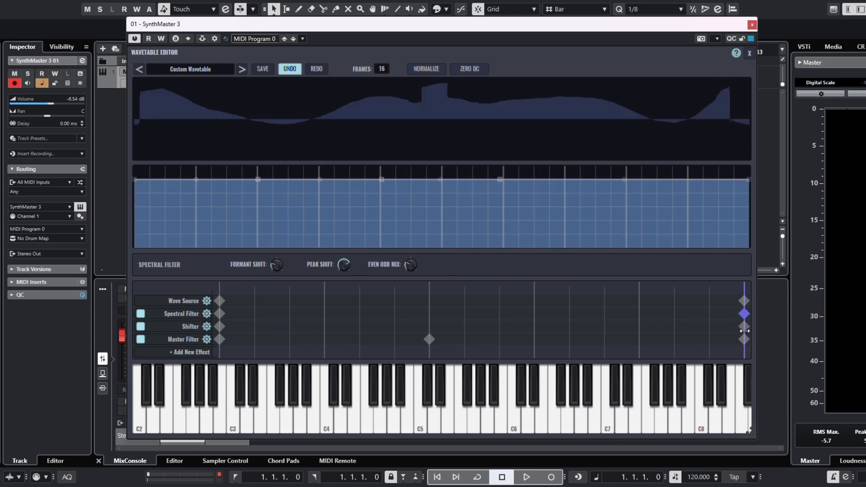
pyautogui.click(745, 327)
pyautogui.click(744, 339)
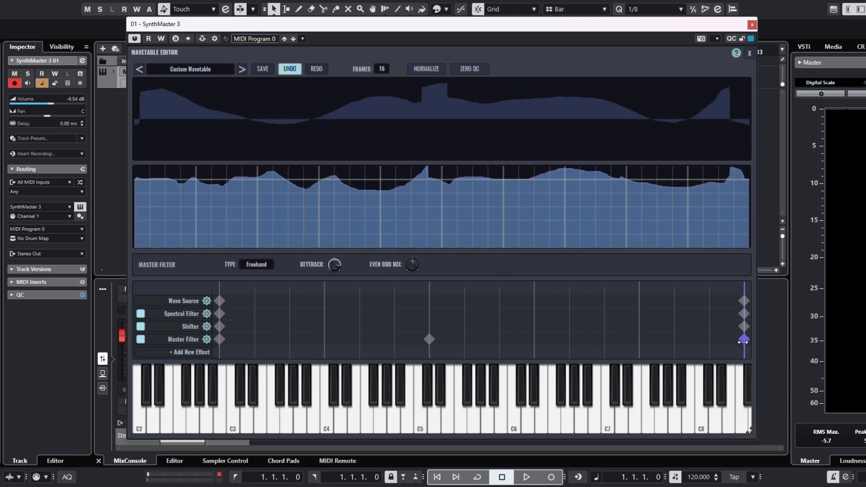
pyautogui.click(743, 300)
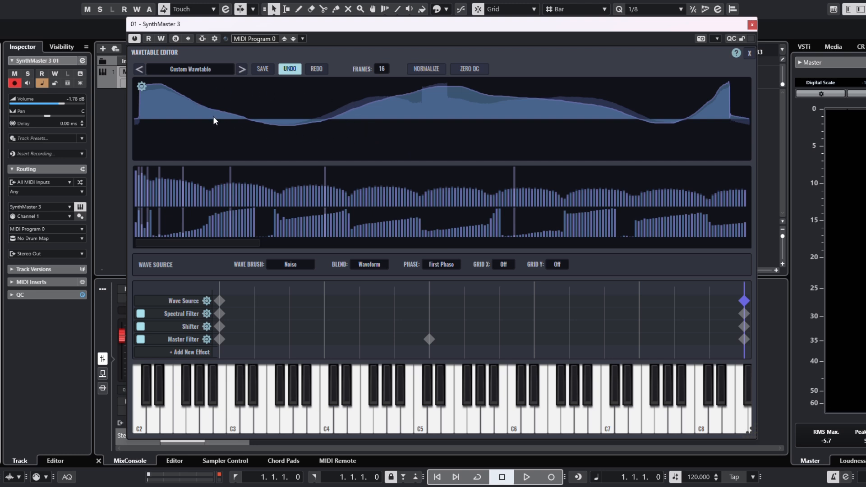
# Step: Save the wavetable as "TSTR WT 2" in the Waveforms folder
pyautogui.click(263, 68)
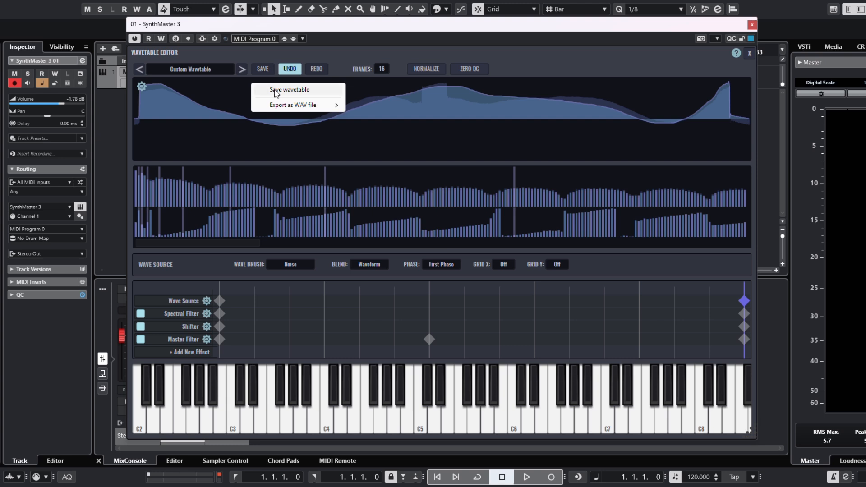
pyautogui.moveTo(300, 108)
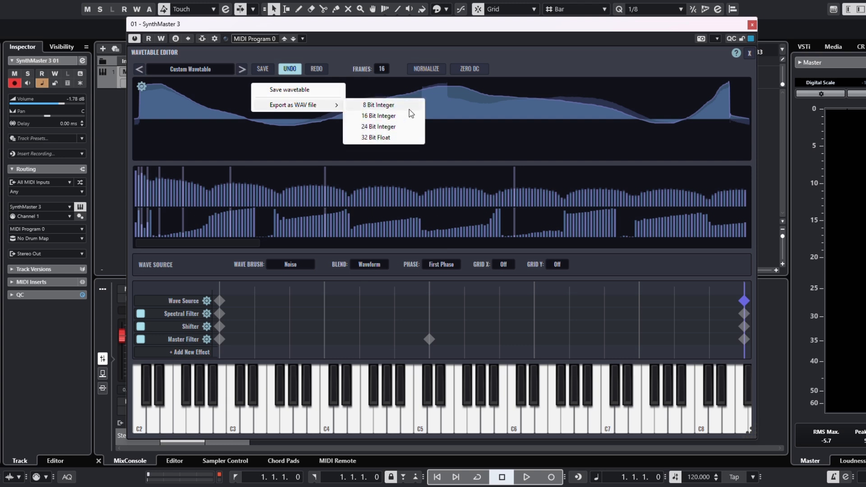
pyautogui.click(303, 92)
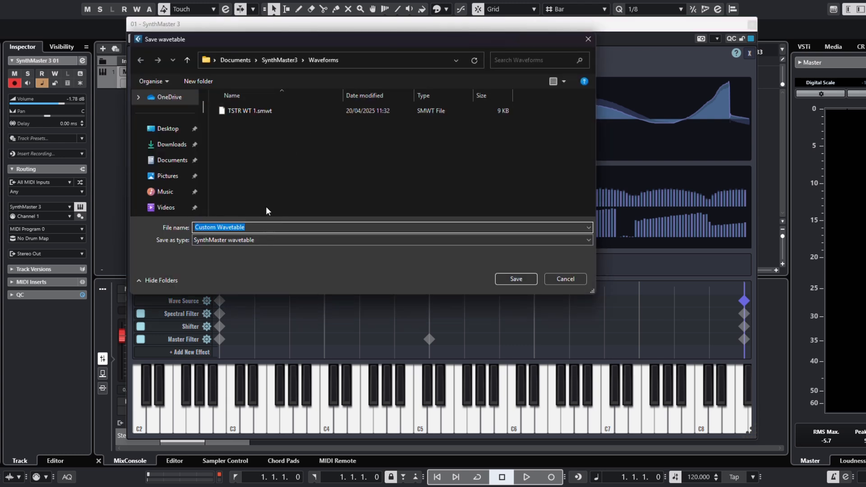
pyautogui.press('BackSpace')
pyautogui.write('TSTR WT')
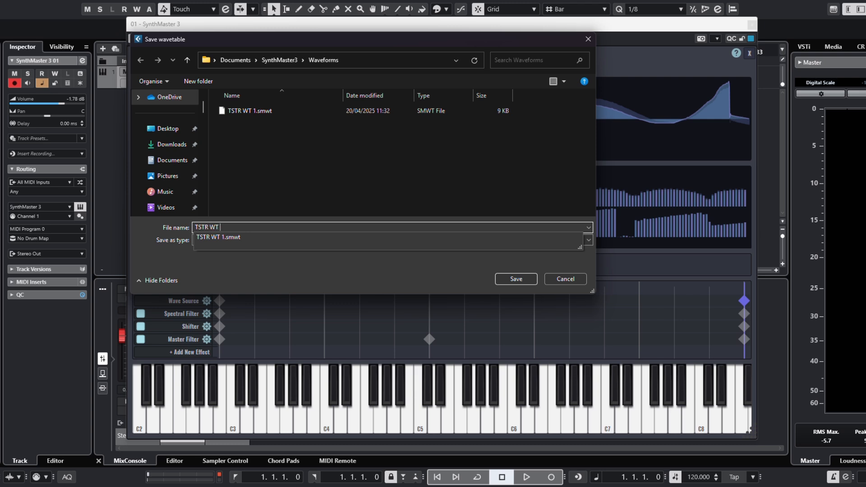
pyautogui.write('2')
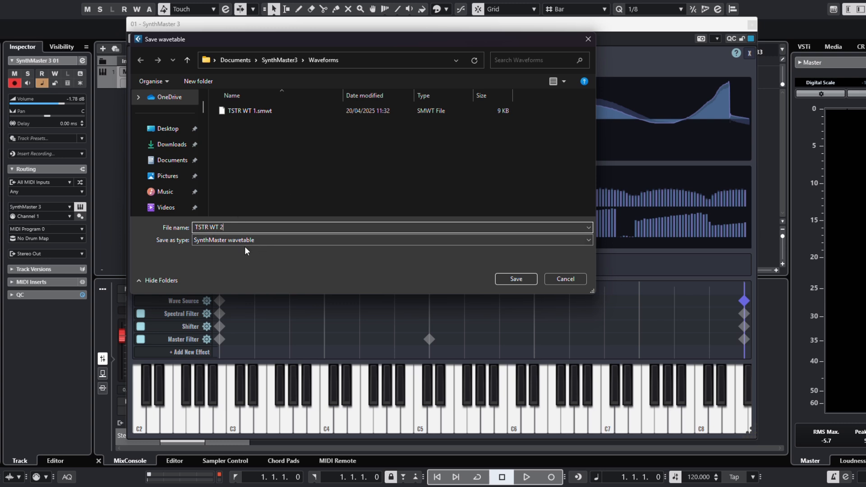
pyautogui.click(509, 278)
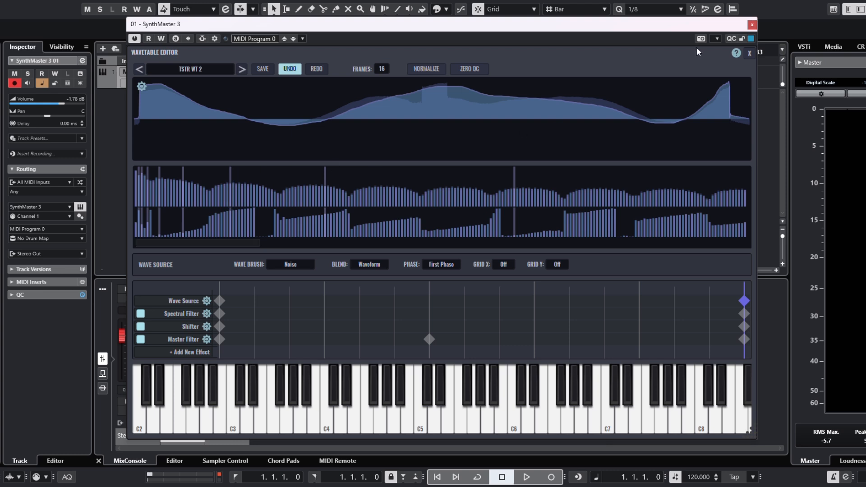
# Step: Close the Wavetable Editor and sweep Osc 1's Index down to audition the TSTR WT 2 wavetable
pyautogui.click(749, 54)
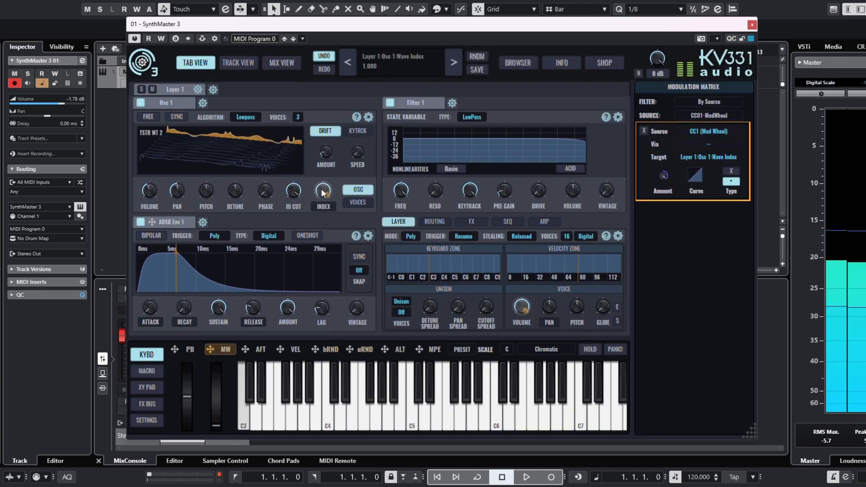
pyautogui.moveTo(321, 190); pyautogui.dragTo(334, 247)
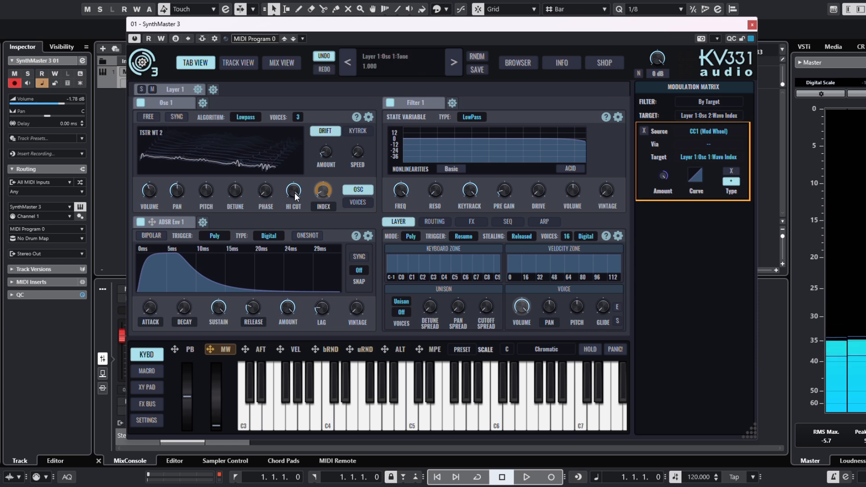
# Step: Initialise the preset and load the BusraUU sample from the Multi Samples category into Osc 1
pyautogui.click(396, 58)
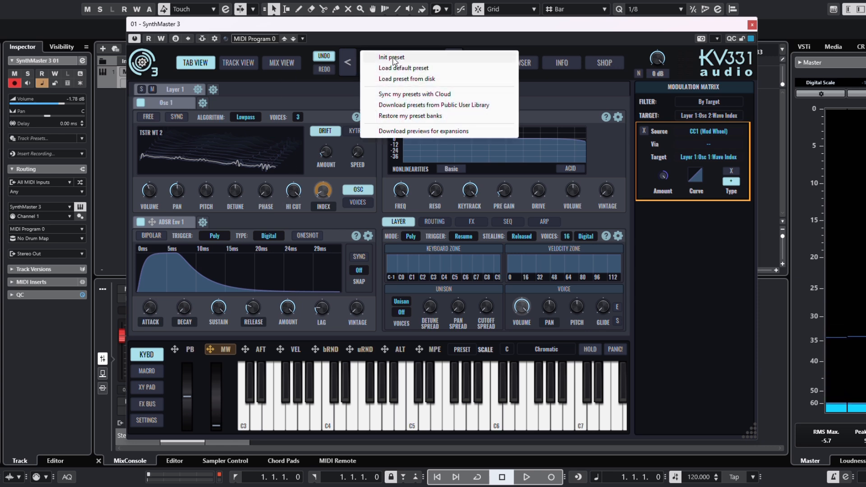
pyautogui.click(392, 57)
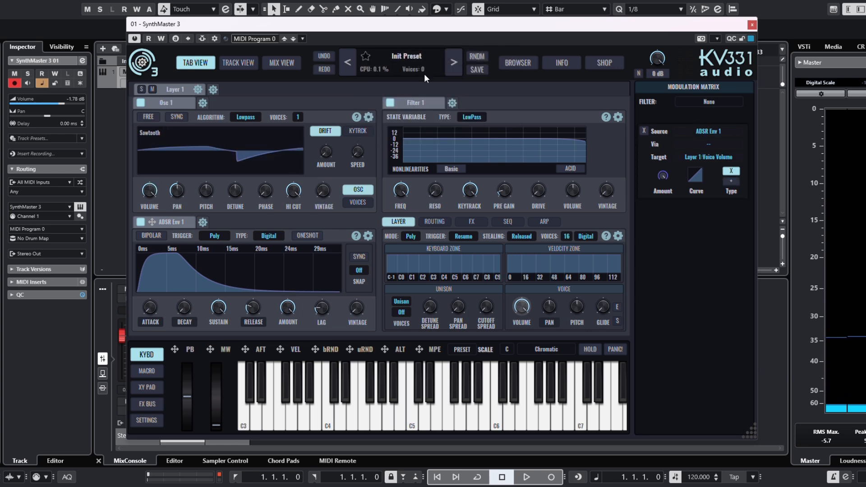
pyautogui.click(152, 132)
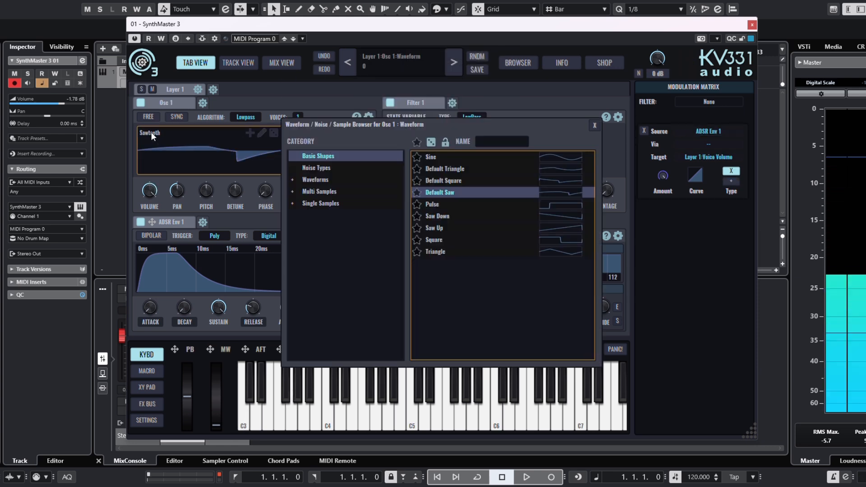
pyautogui.click(324, 191)
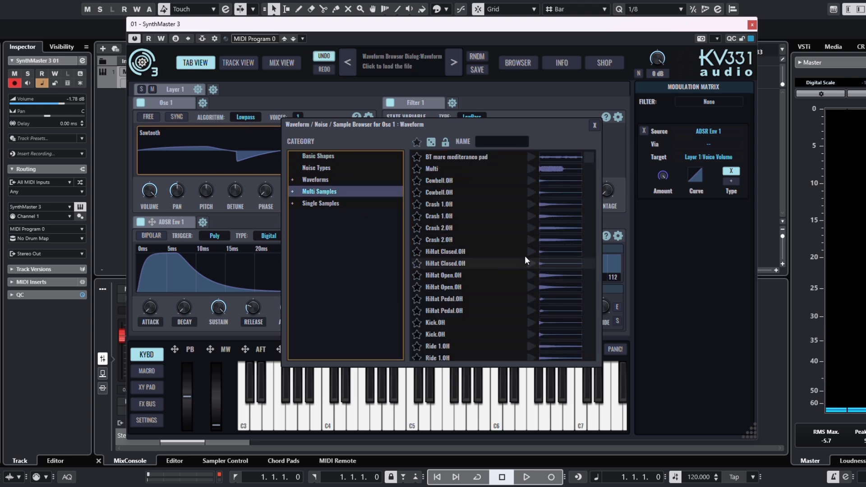
pyautogui.scroll(-5, 486, 253)
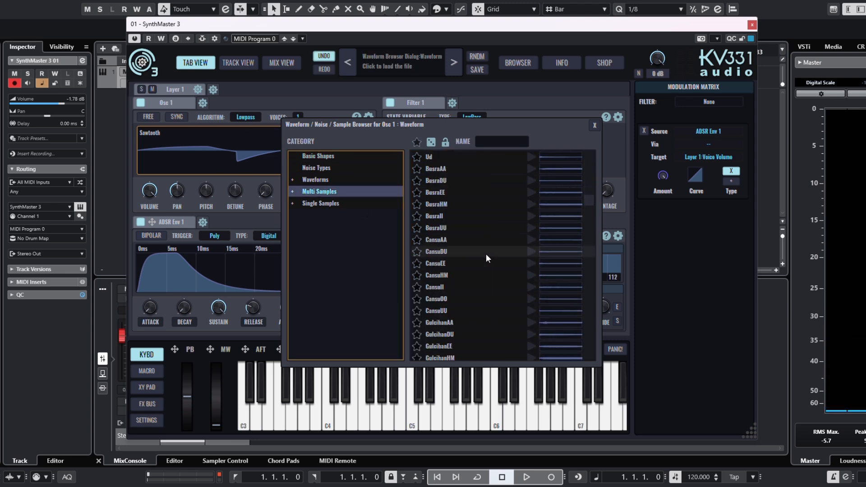
pyautogui.click(530, 252)
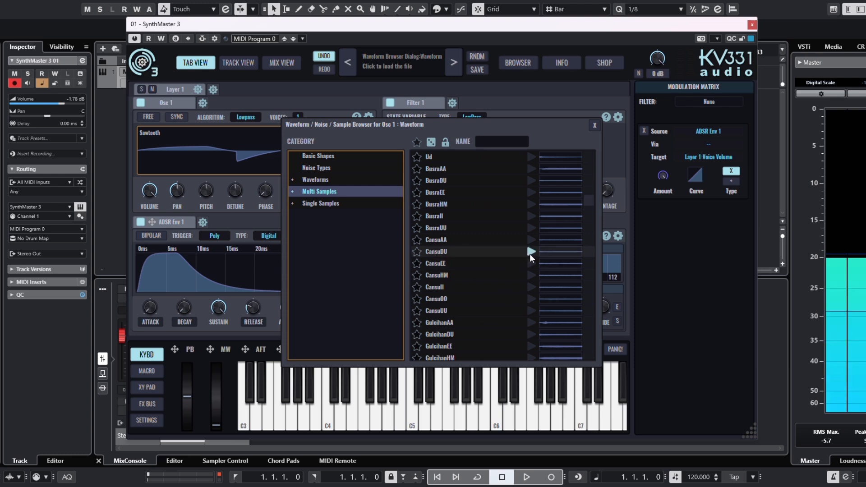
pyautogui.click(531, 228)
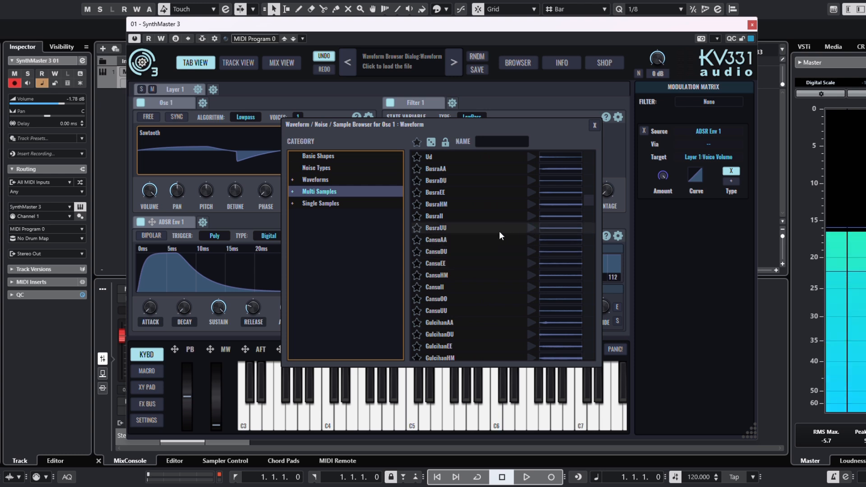
pyautogui.click(445, 227)
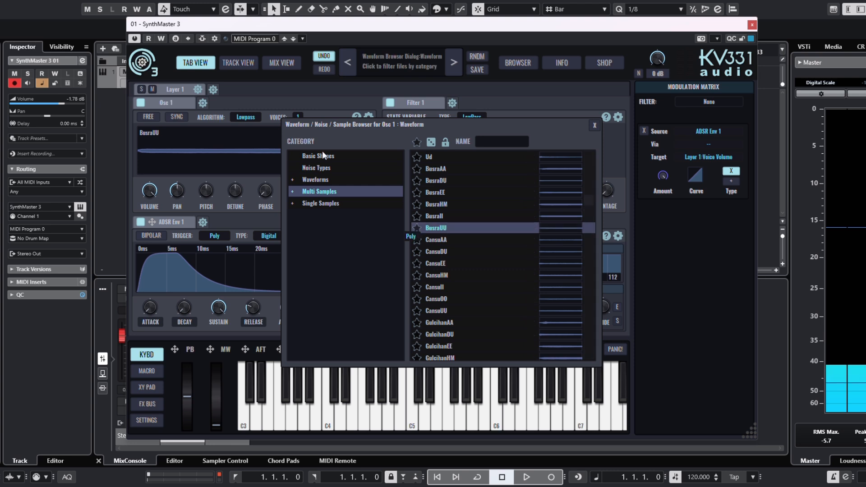
pyautogui.click(593, 126)
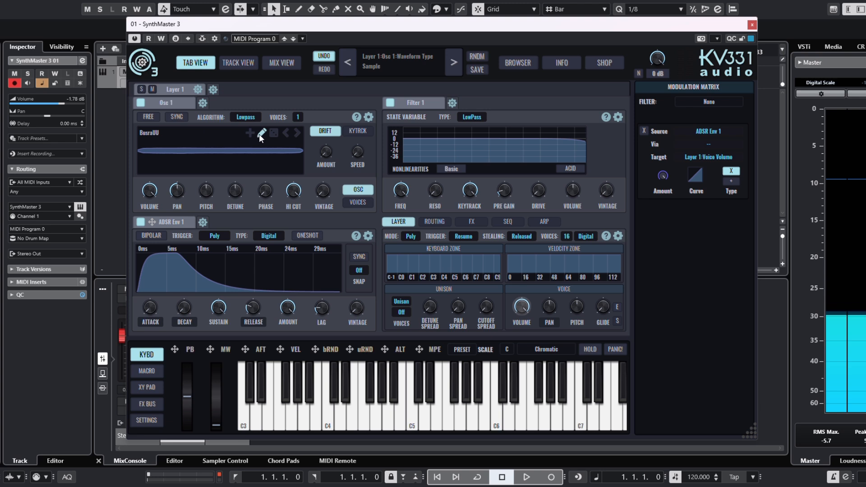
# Step: Replace Osc 1 with a Wavetable Osc so the loaded sample is converted to a wavetable
pyautogui.click(368, 117)
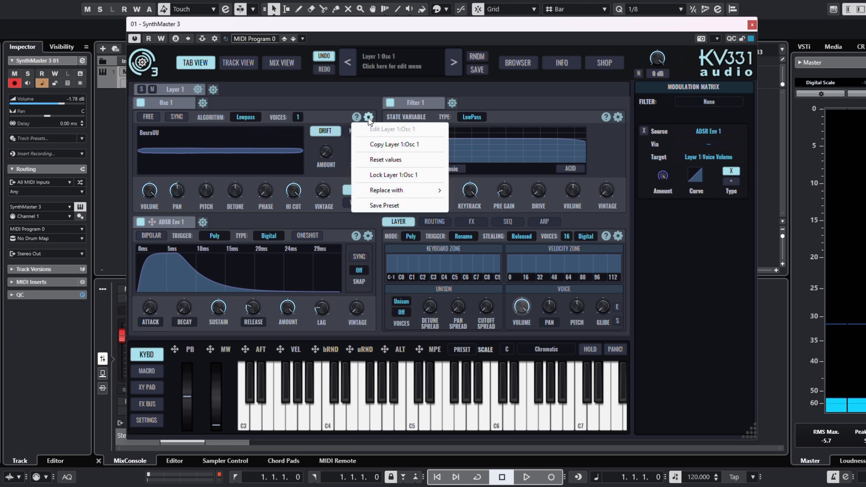
pyautogui.moveTo(406, 189)
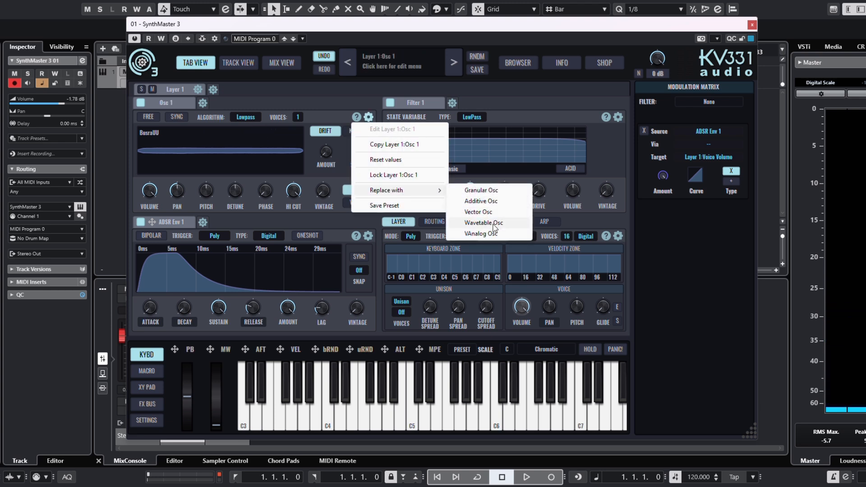
pyautogui.click(494, 224)
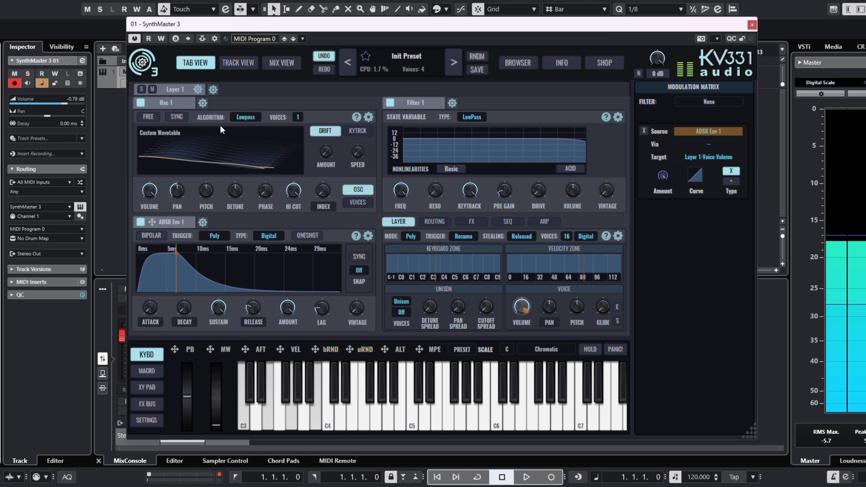
# Step: Audition the converted wavetable by sweeping Osc 1's Index, and scrub through its frames in the Wavetable Editor
pyautogui.click(150, 189)
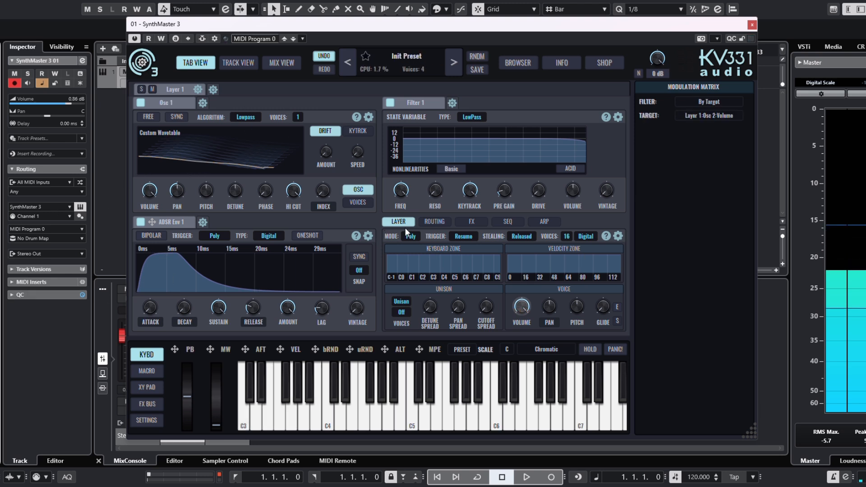
pyautogui.moveTo(231, 147)
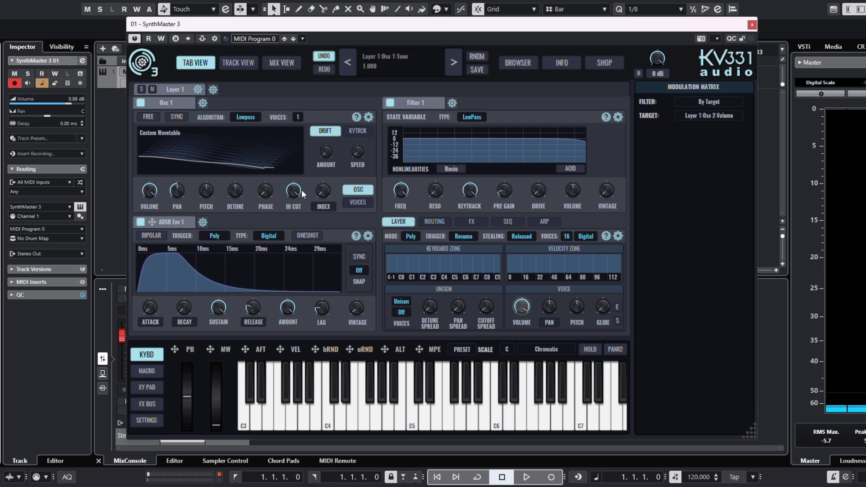
pyautogui.moveTo(324, 191)
pyautogui.mouseDown()
pyautogui.moveTo(323, 162)
pyautogui.moveTo(342, 126)
pyautogui.moveTo(334, 199)
pyautogui.mouseUp()
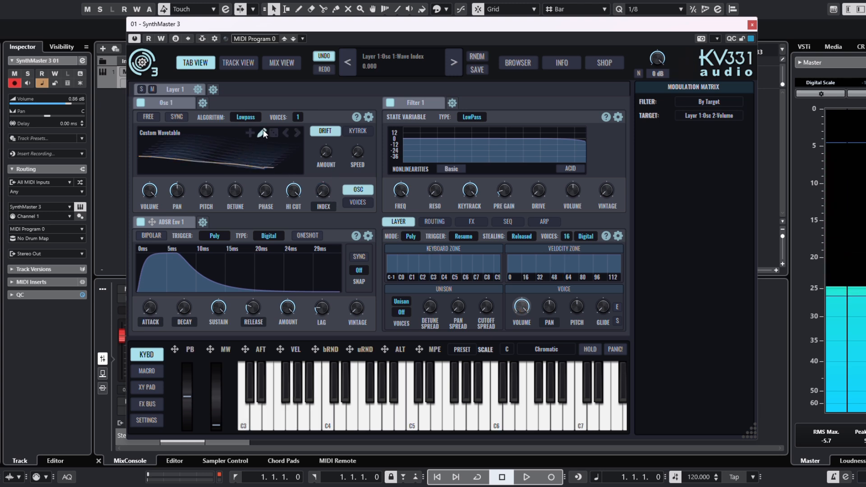
pyautogui.click(264, 129)
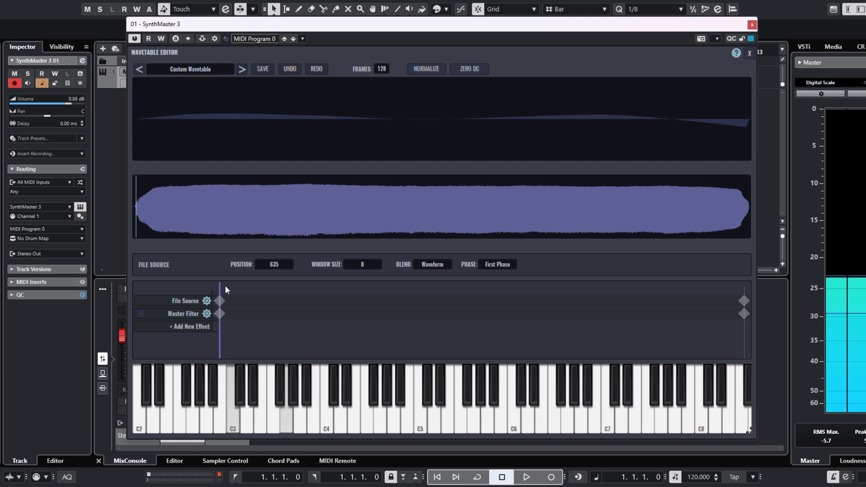
pyautogui.moveTo(221, 294); pyautogui.dragTo(333, 295)
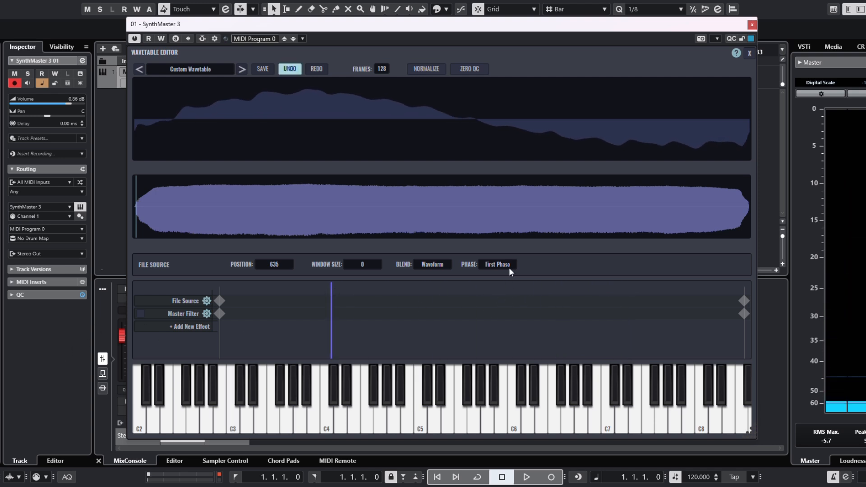
# Step: Close and reopen the SynthMaster 3 window, and load the user wavetable TSTR WT 2 into Osc 1
pyautogui.click(753, 25)
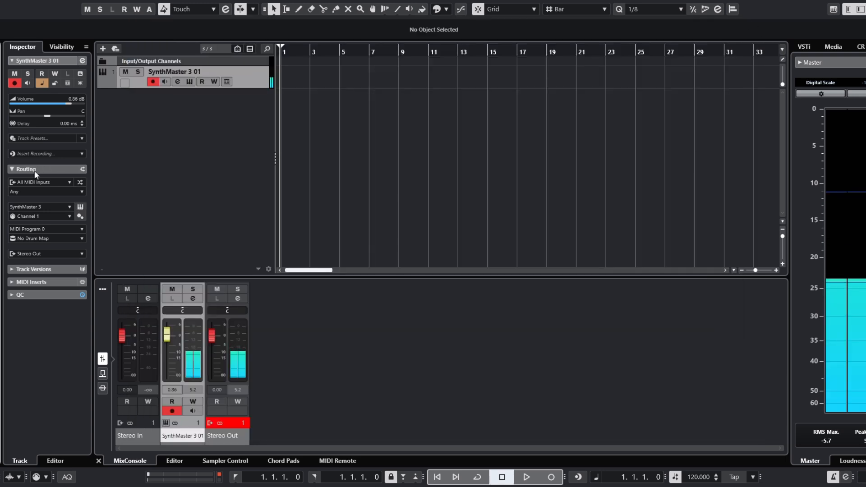
pyautogui.click(191, 82)
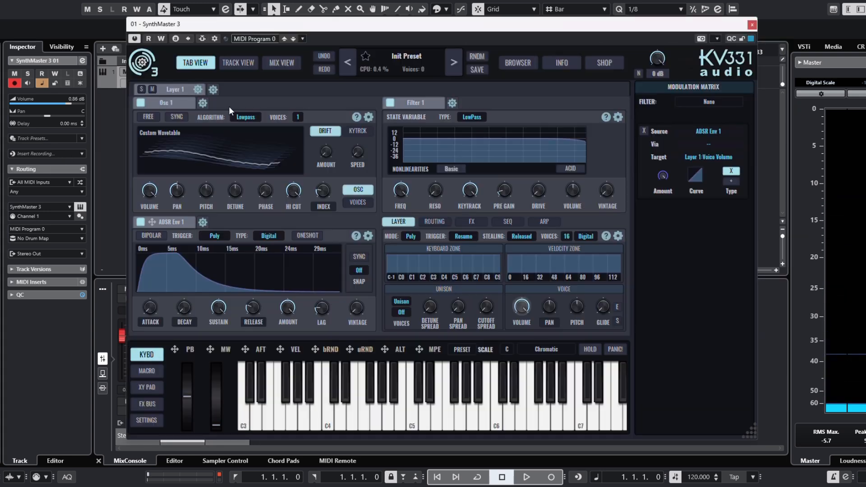
pyautogui.click(156, 133)
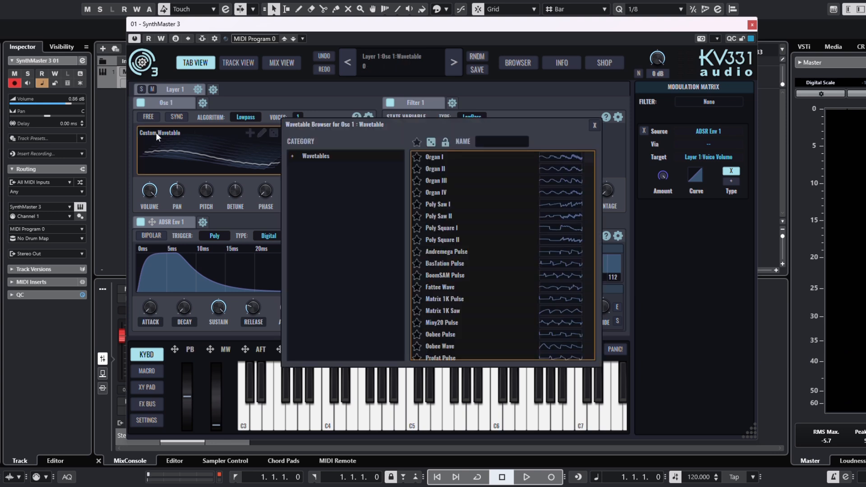
pyautogui.click(313, 156)
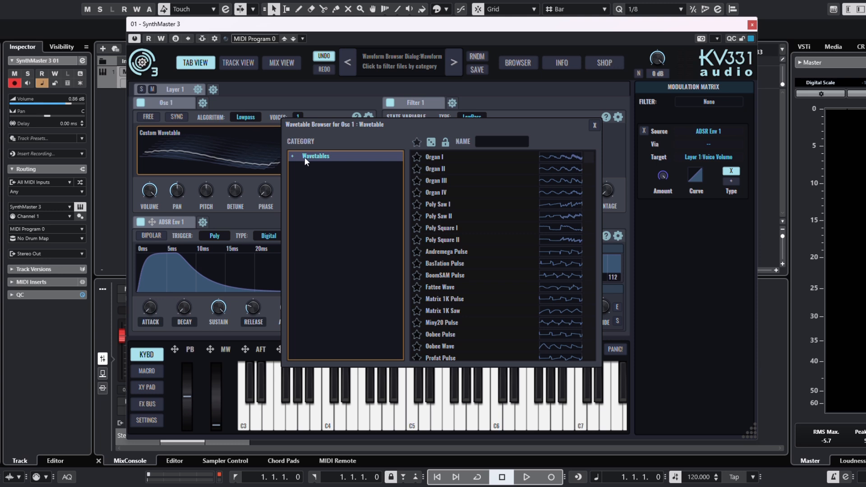
pyautogui.click(296, 156)
pyautogui.click(319, 192)
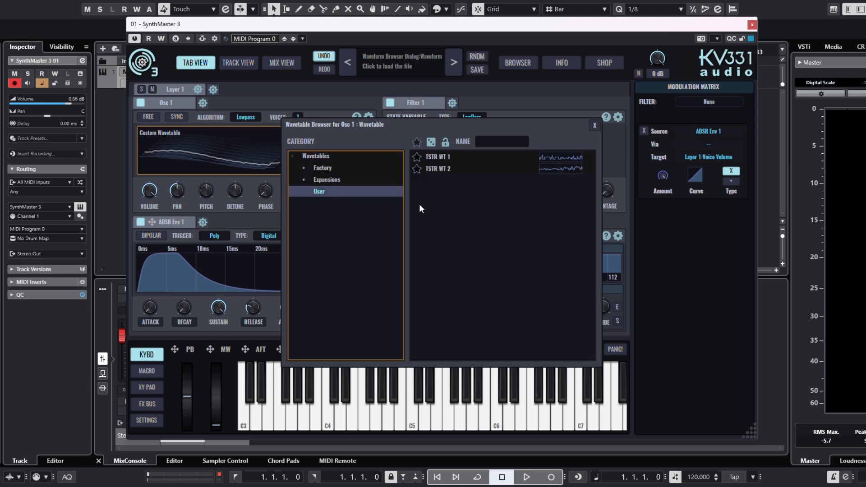
pyautogui.click(440, 169)
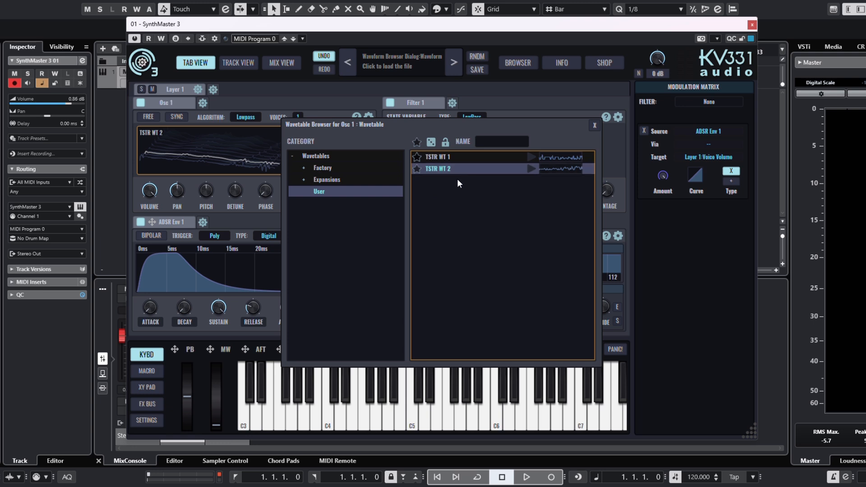
pyautogui.click(595, 125)
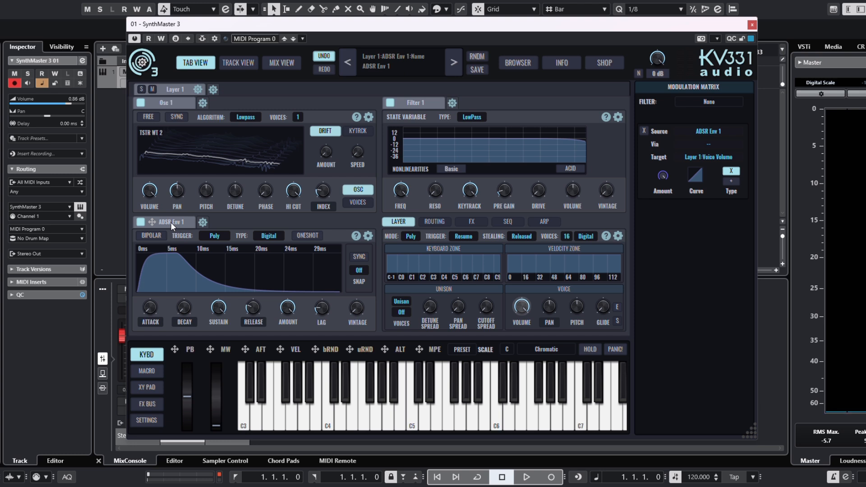
# Step: Add a new LFO to Layer 1 and assign it to modulate Osc 1's Index
pyautogui.click(202, 222)
pyautogui.moveTo(230, 238)
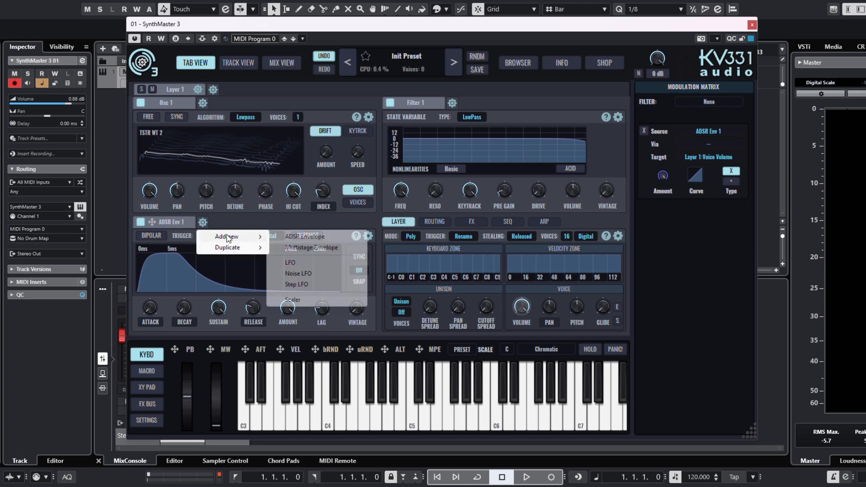
pyautogui.click(291, 263)
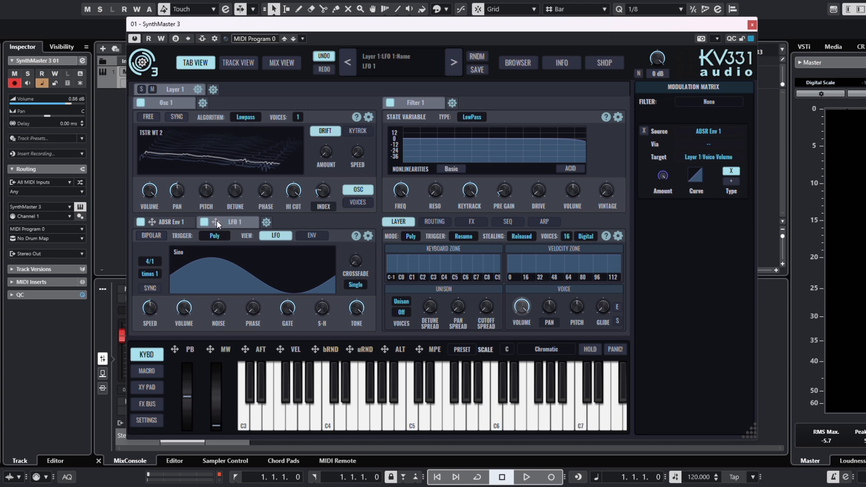
pyautogui.moveTo(216, 220); pyautogui.dragTo(324, 192)
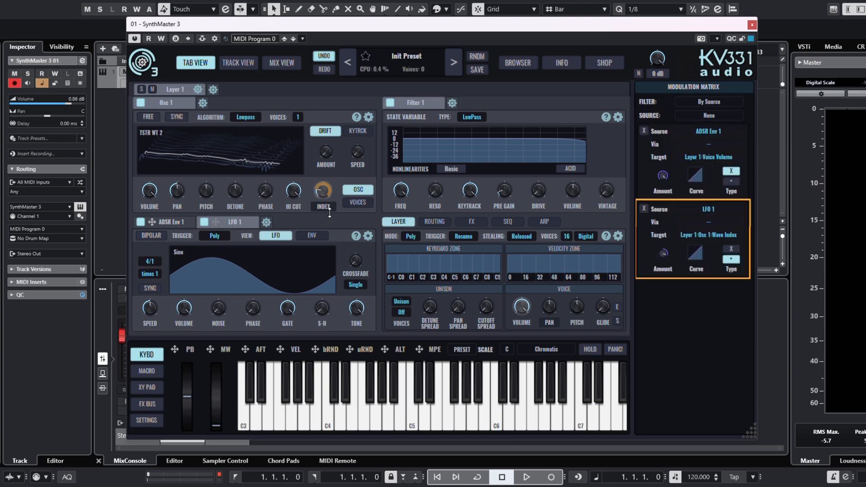
# Step: Lower LFO 1's Speed, reduce its Volume to about 0.929 and set its Trigger to Global
pyautogui.click(140, 298)
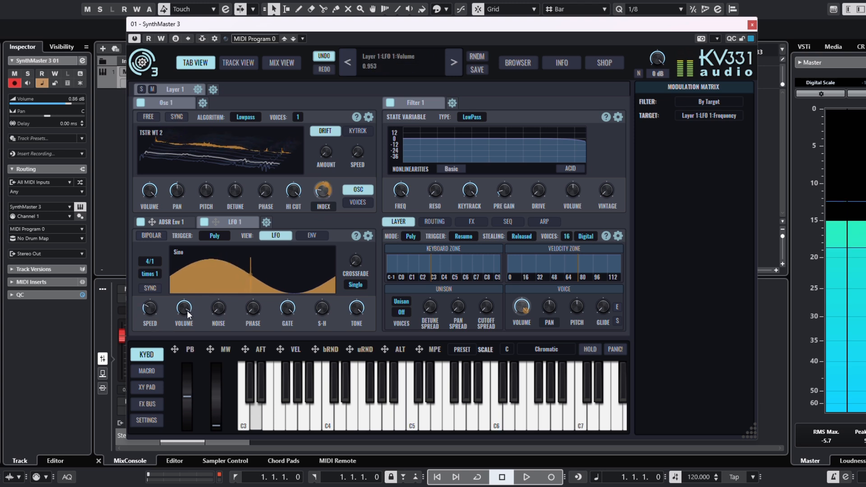
pyautogui.moveTo(186, 310); pyautogui.dragTo(187, 313)
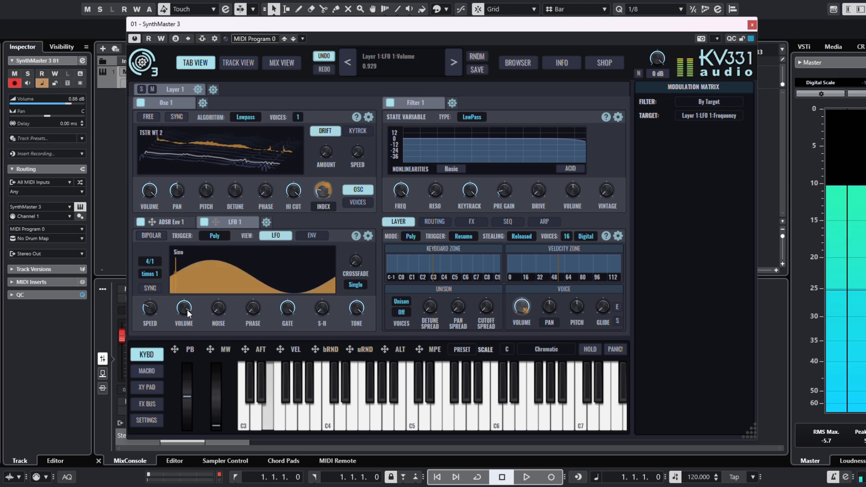
pyautogui.click(208, 237)
pyautogui.click(228, 263)
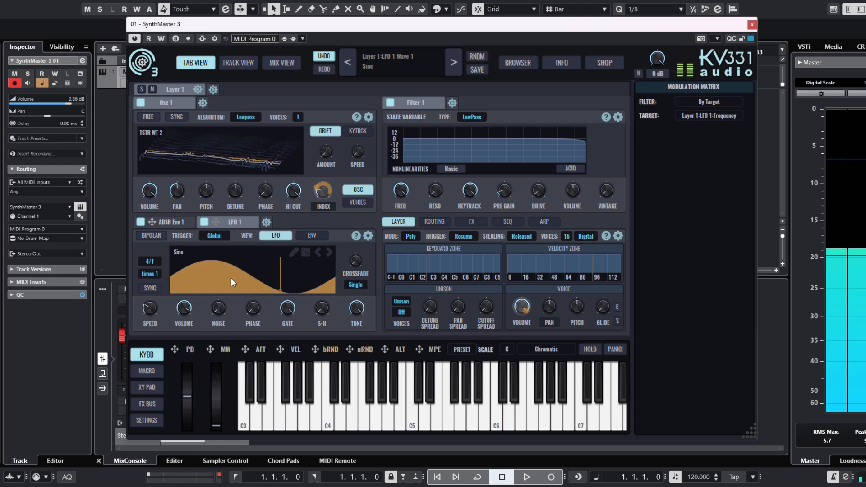
# Step: Insert a Reverb in the first effect slot of Layer 1
pyautogui.click(472, 221)
pyautogui.click(400, 255)
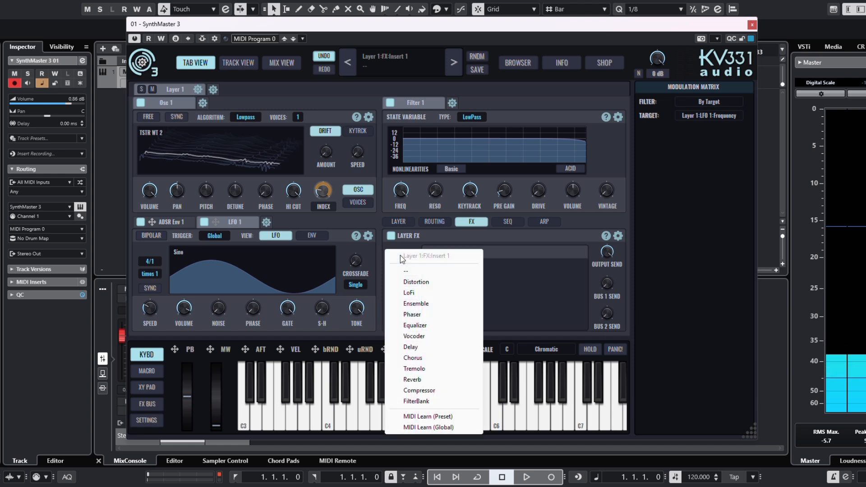
pyautogui.click(428, 376)
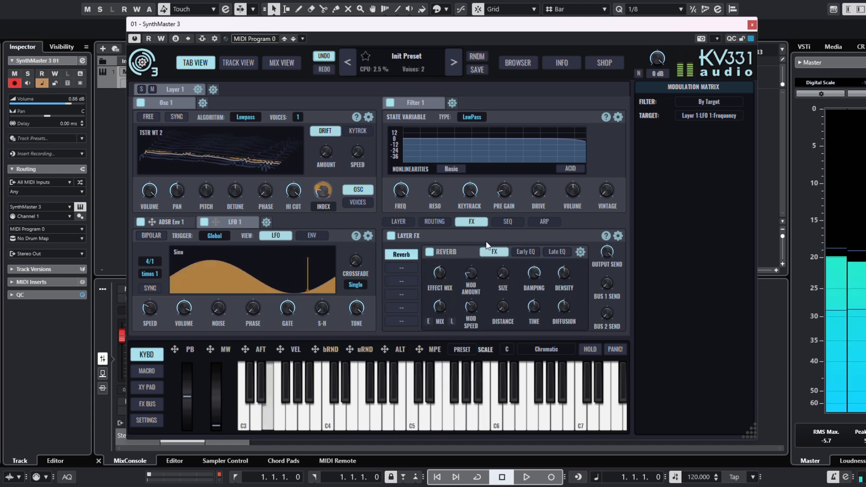
# Step: Lower Filter 1's Freq and adjust Osc 1's Index to about 0.165
pyautogui.moveTo(404, 203)
pyautogui.mouseDown()
pyautogui.moveTo(414, 228)
pyautogui.moveTo(410, 213)
pyautogui.mouseUp()
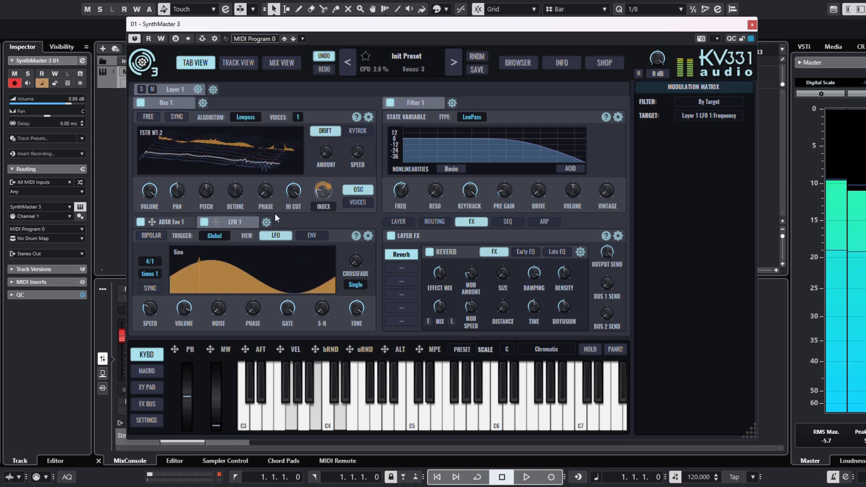
pyautogui.click(320, 190)
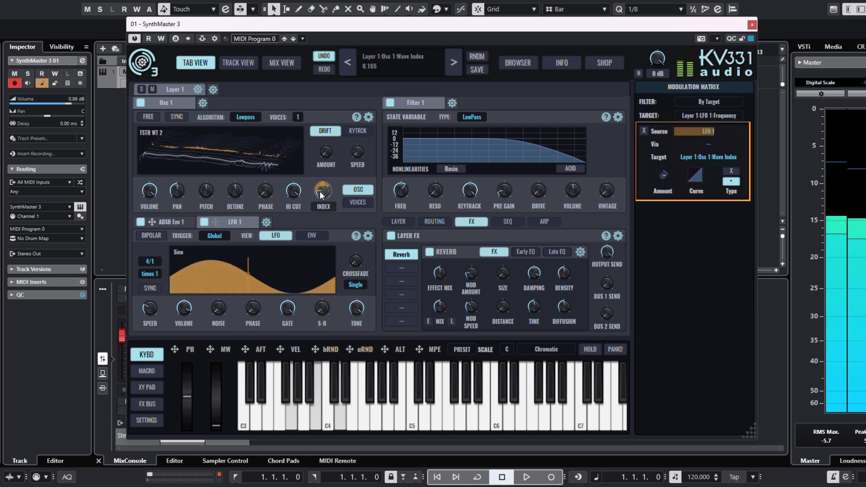